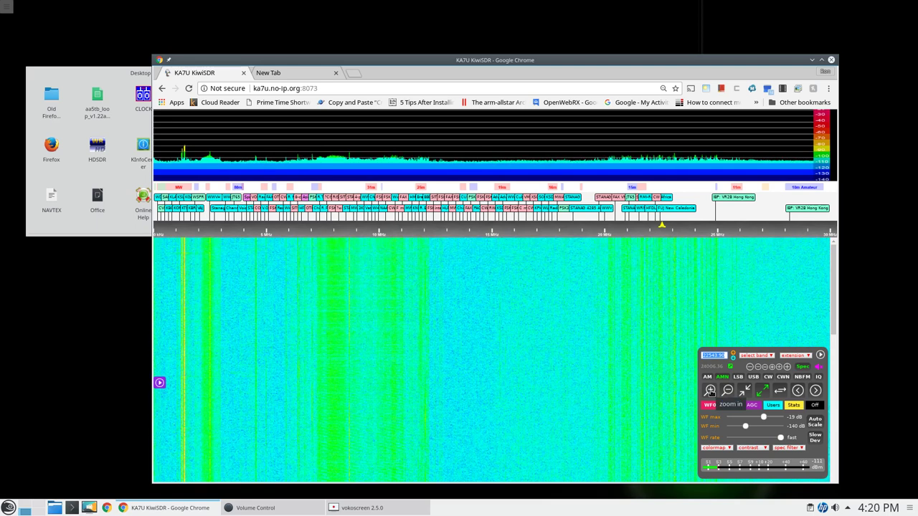
Zoom the waterfall in to level WF5 around the tuned frequency near 22.5 MHz and set the waterfall minimum to -129 dB
click(710, 391)
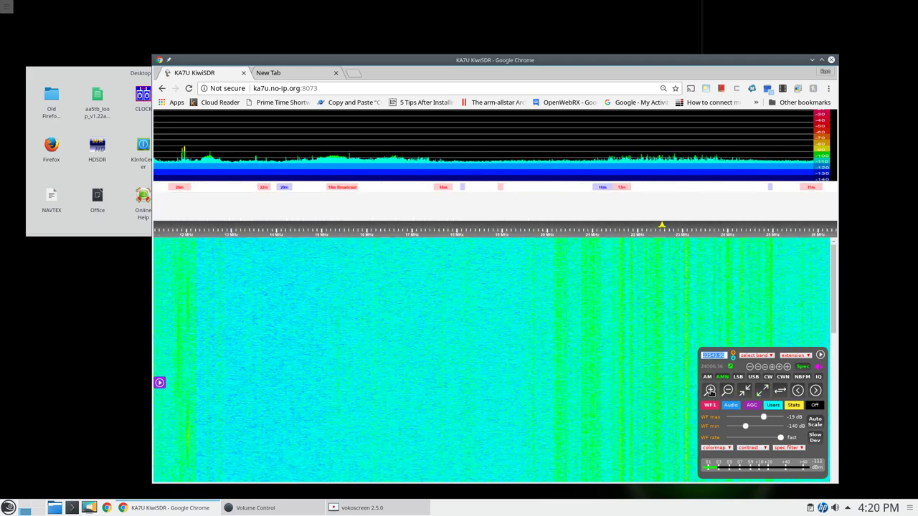
click(710, 390)
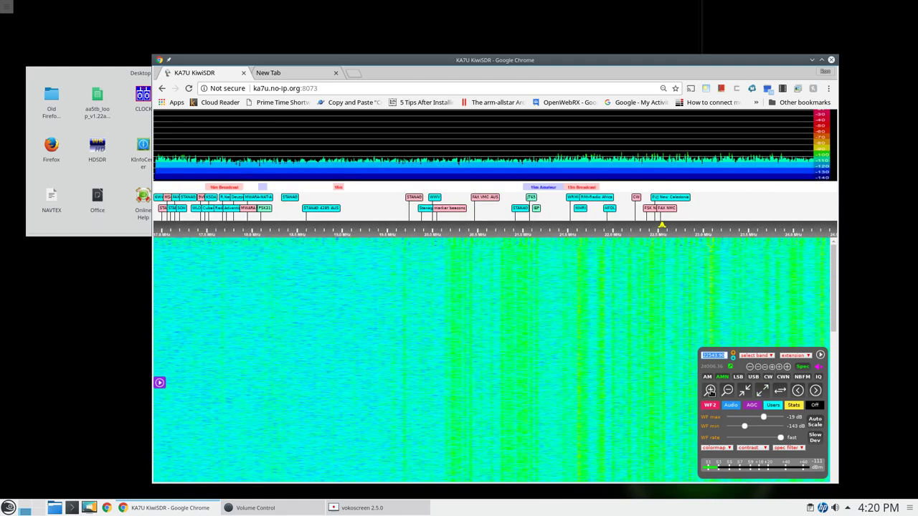
click(709, 391)
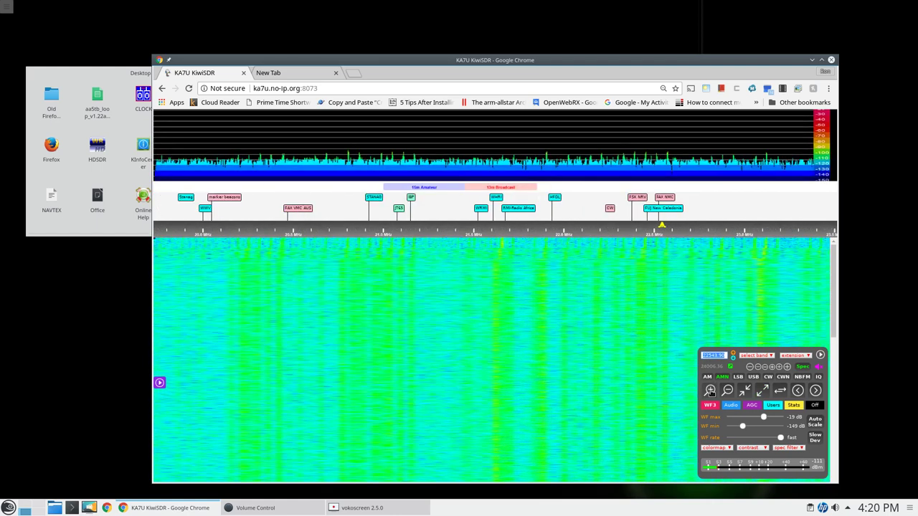
click(710, 391)
click(709, 391)
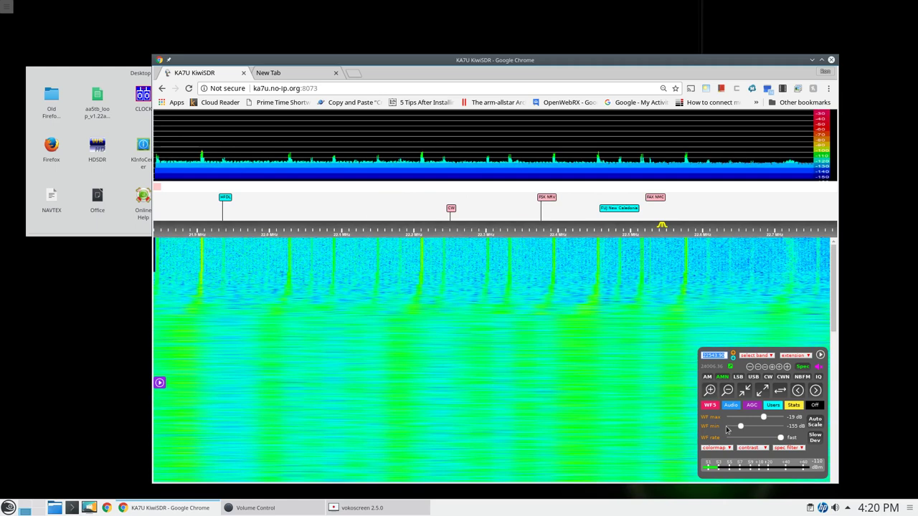
drag(740, 425, 749, 428)
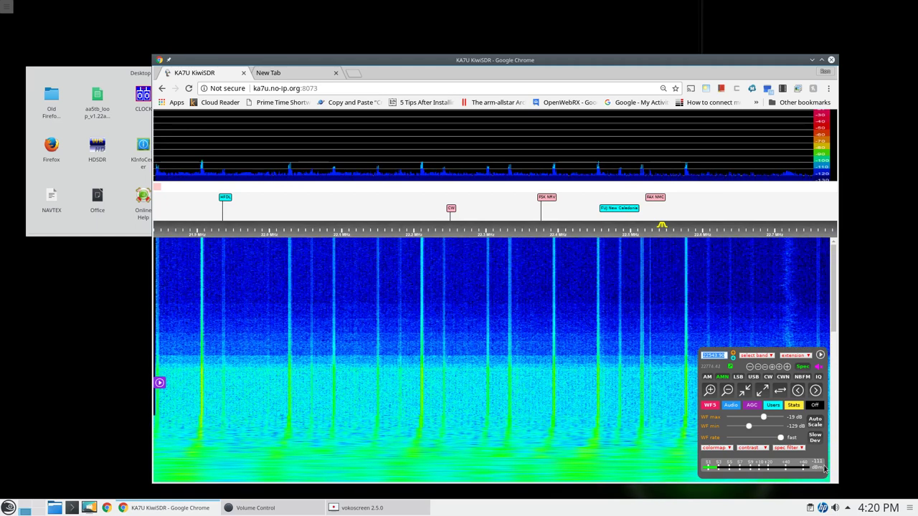
Tune the receiver to 24 kHz, shift up to about 46.7 kHz, and switch the demodulation mode to USB
text(24)
key(Return)
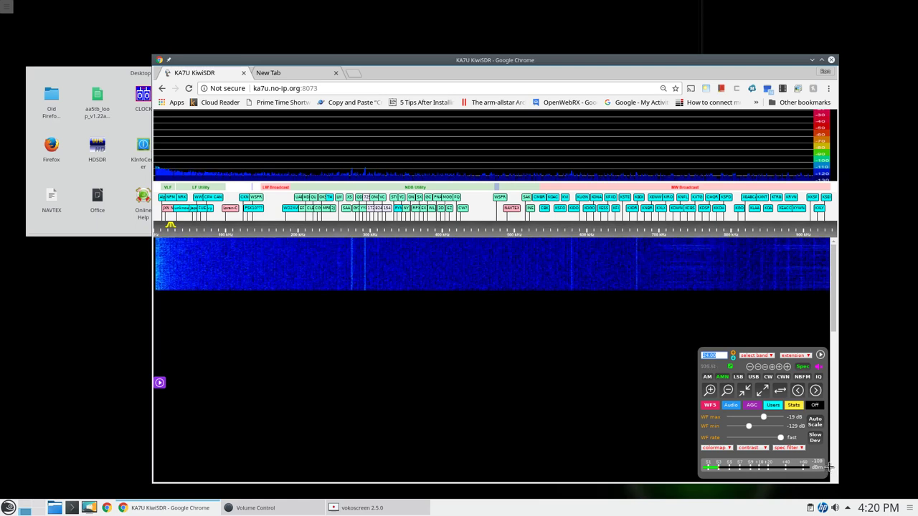
click(187, 246)
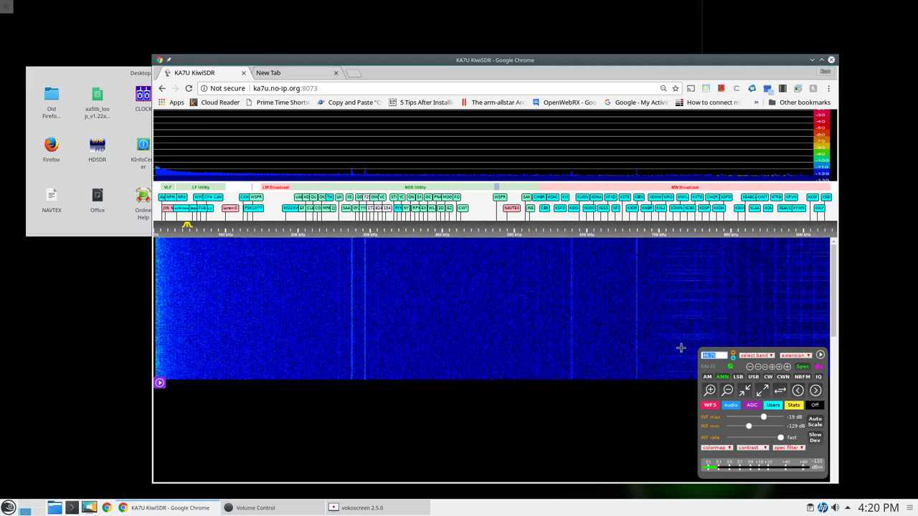
click(754, 377)
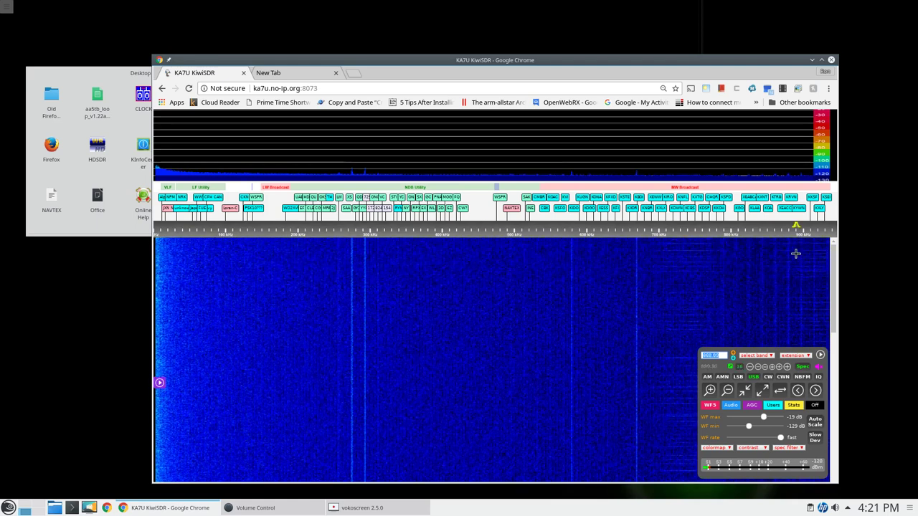
Examine the spectrum page by page from the MW broadcast range up to the 80m amateur band, tuning to about 3116 and 3817 kHz
click(815, 390)
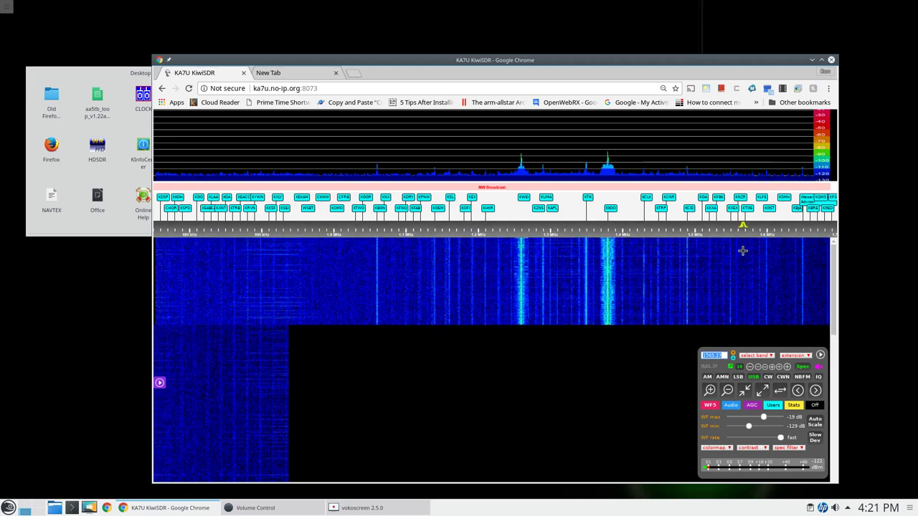
click(815, 391)
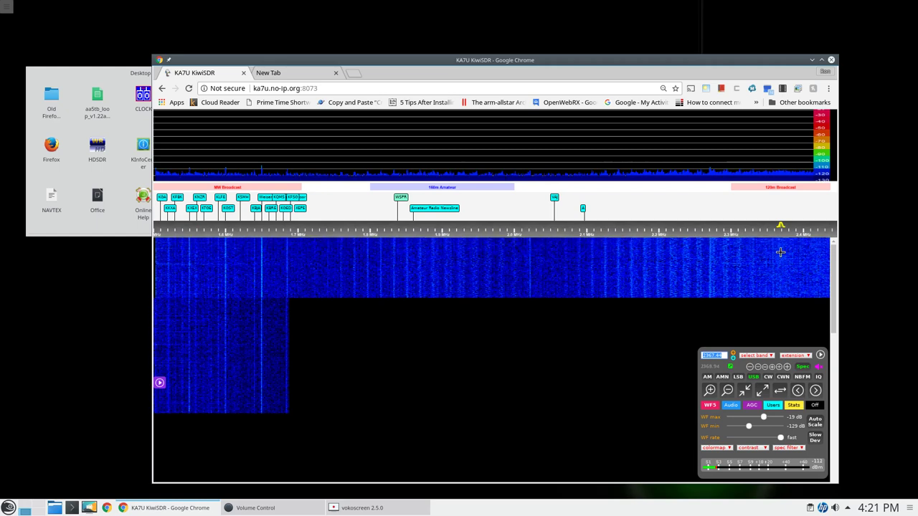
click(815, 390)
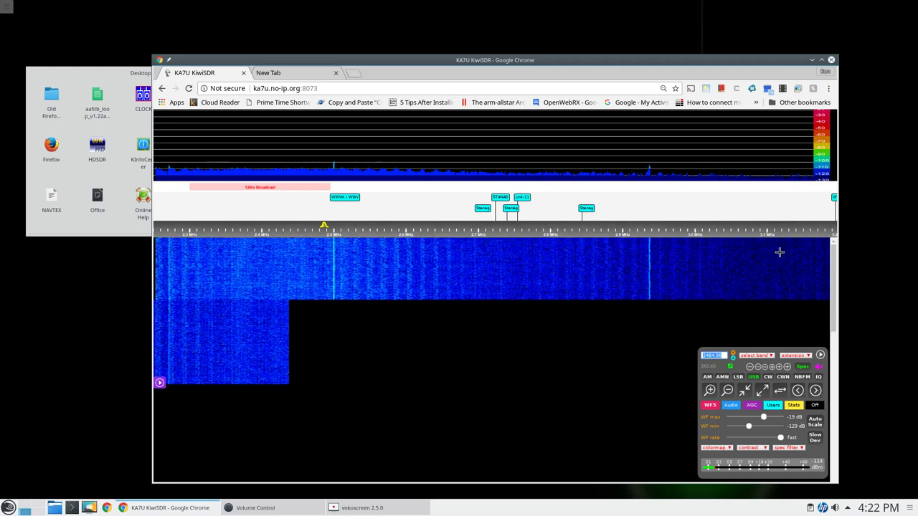
click(779, 252)
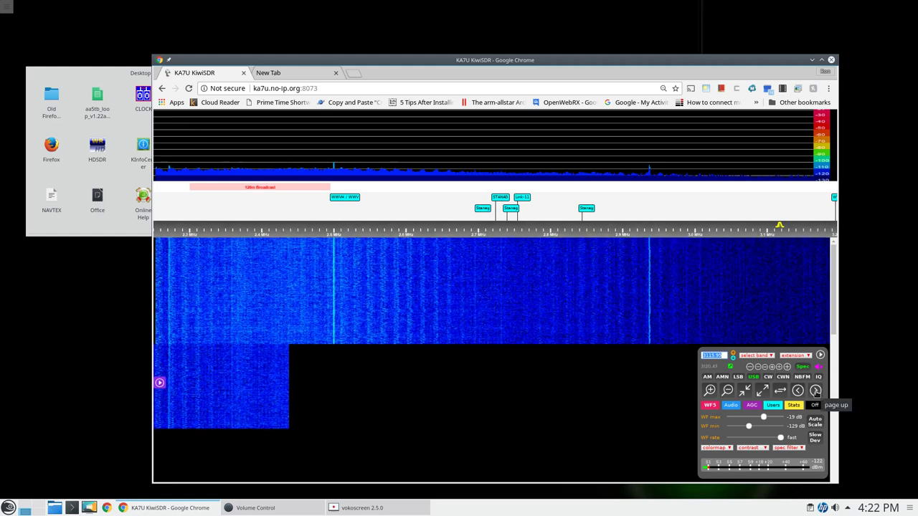
click(815, 390)
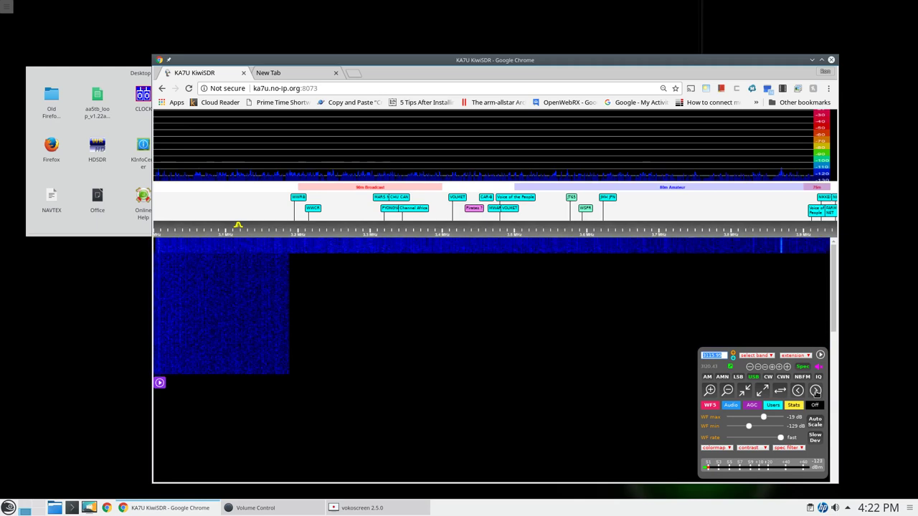
click(744, 256)
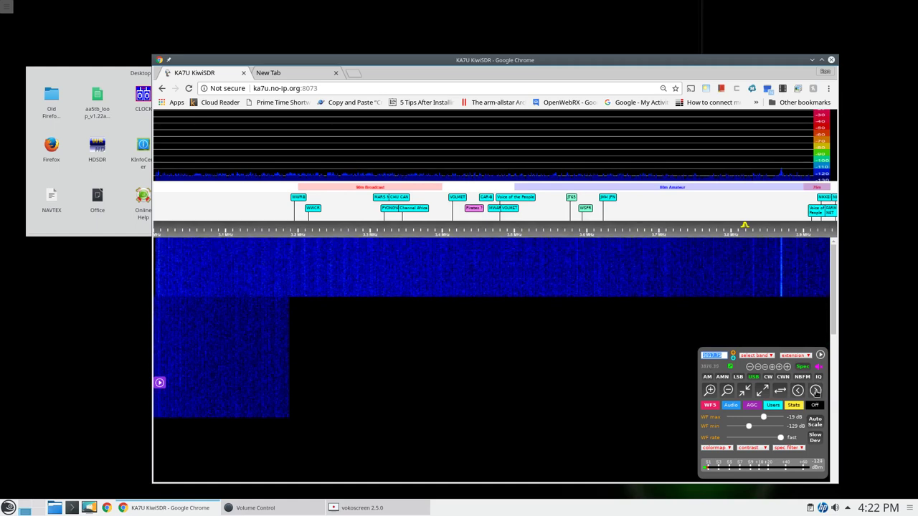
Examine the spectrum page by page up to the broadcast range near 6 MHz, tuning to about 4615 and 6074 kHz
click(815, 391)
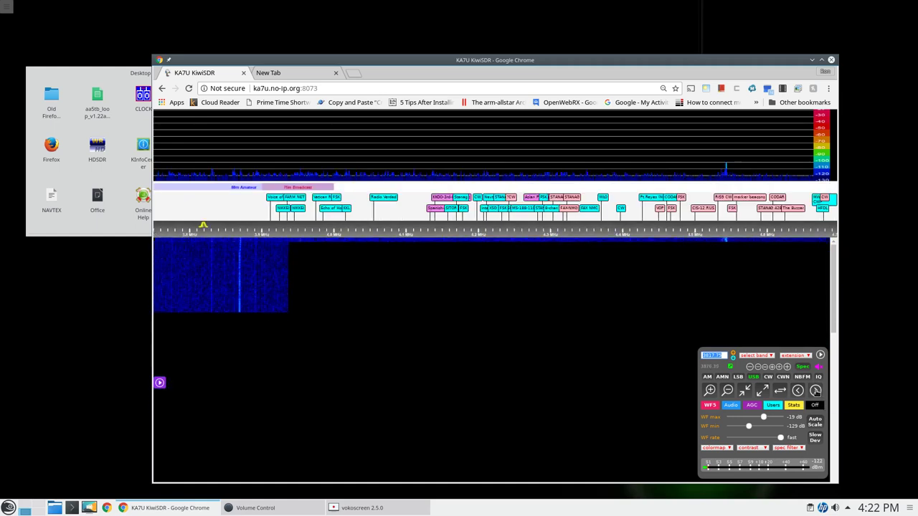
click(777, 256)
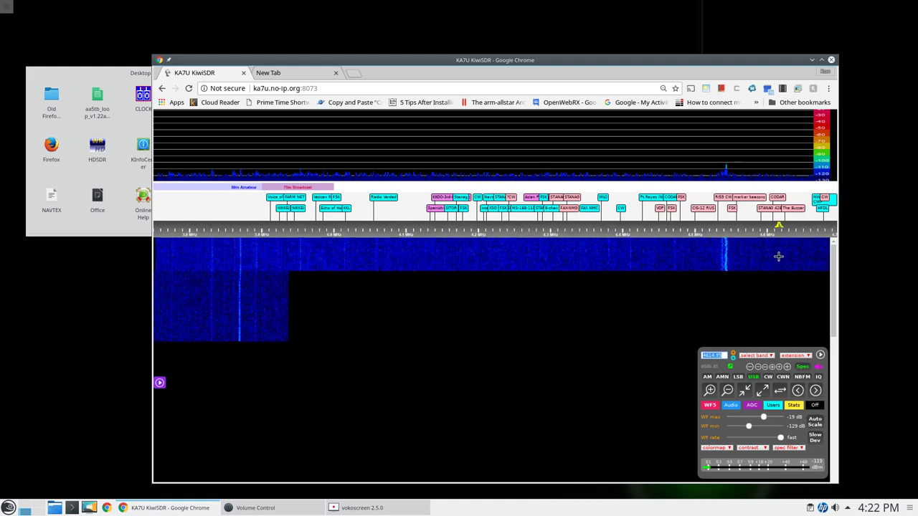
click(816, 393)
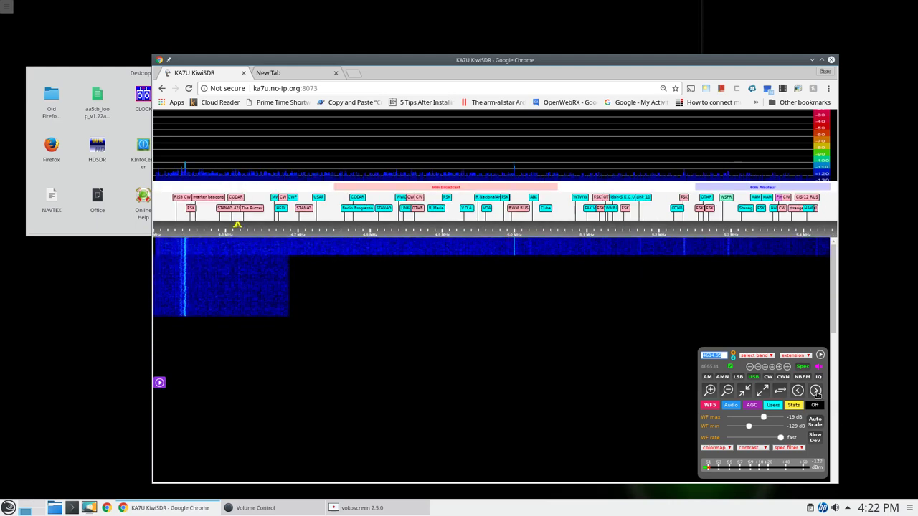
click(816, 393)
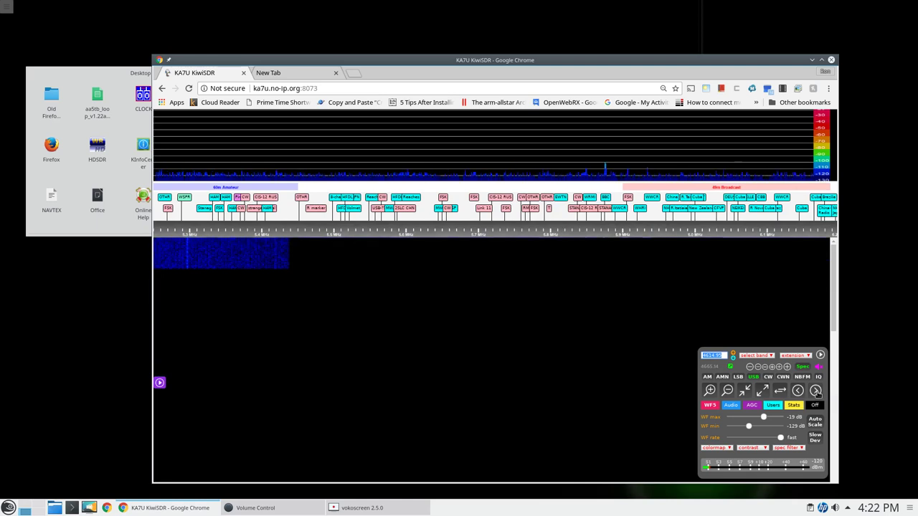
click(749, 266)
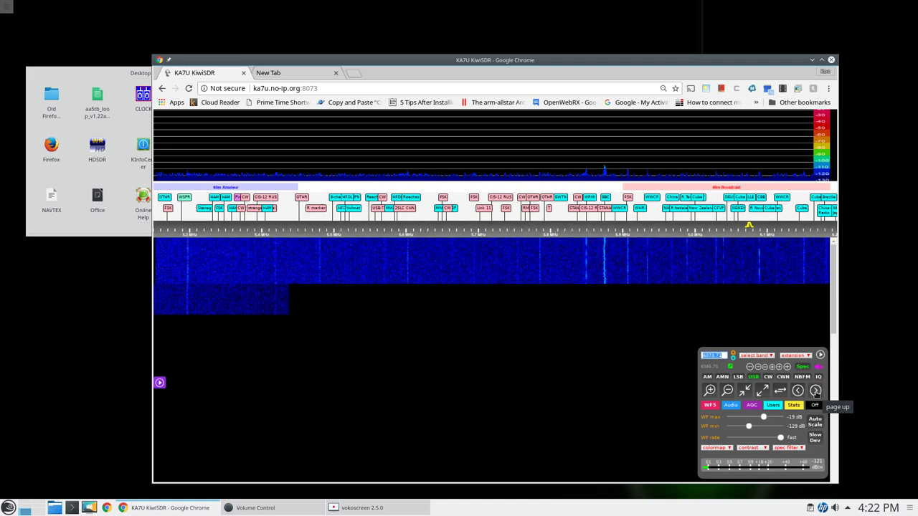
Examine the noise floor and signals page by page from 6 MHz up to the 10.5–11.4 MHz range
click(816, 391)
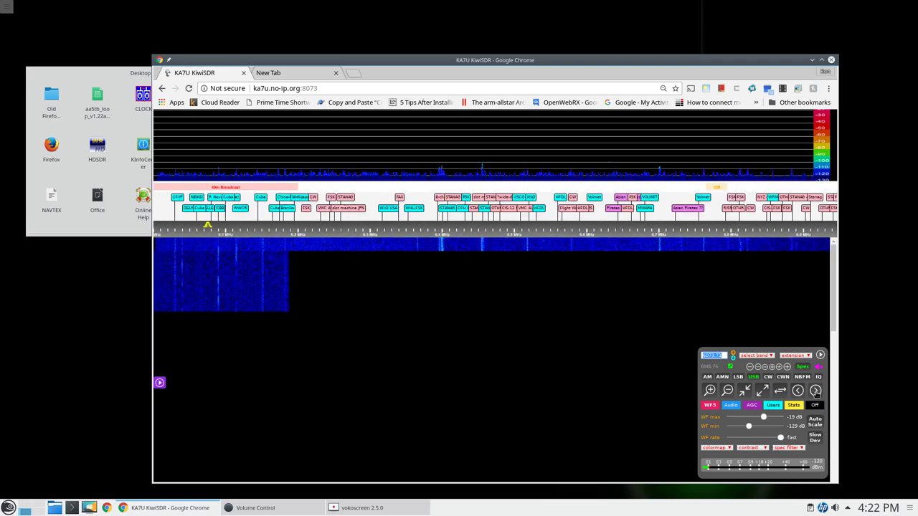
click(816, 391)
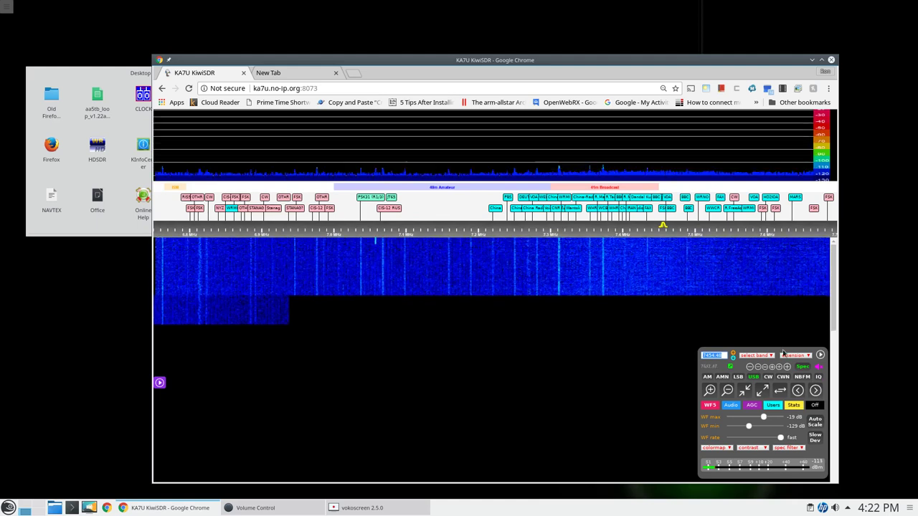
click(815, 391)
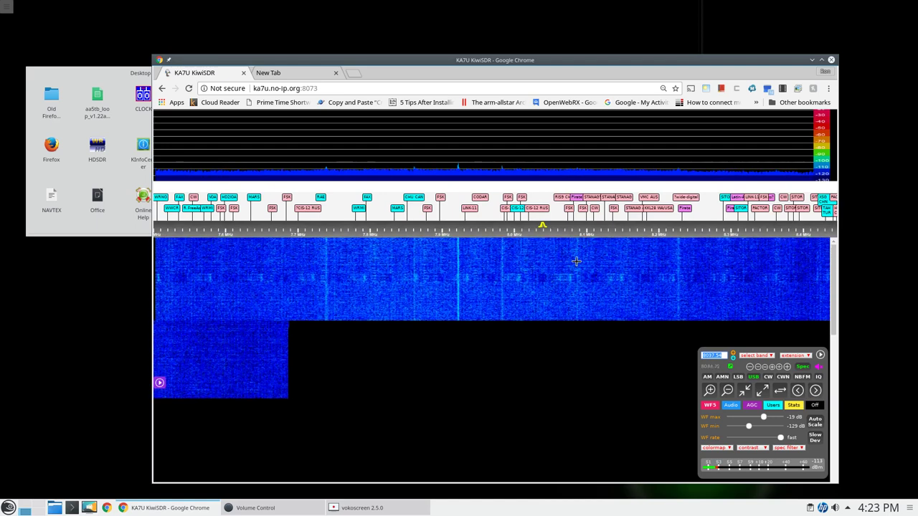
click(815, 390)
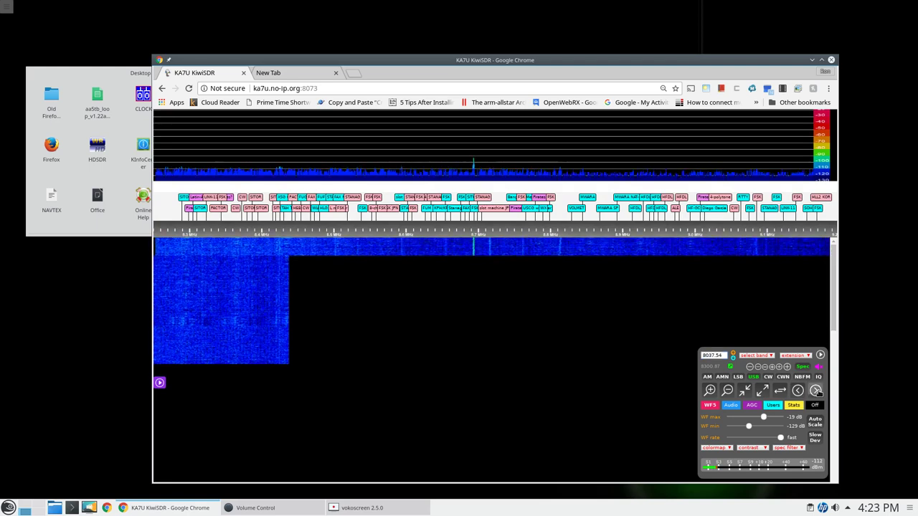
click(815, 390)
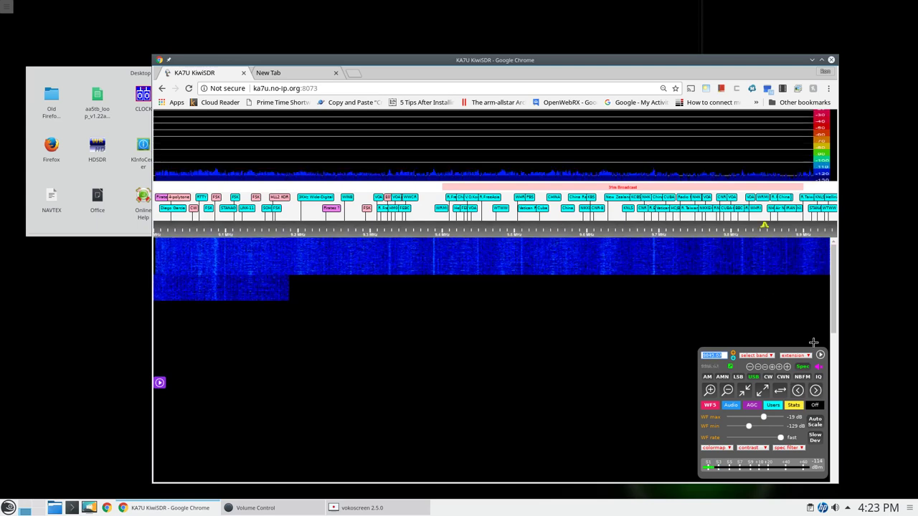
click(815, 391)
click(815, 391)
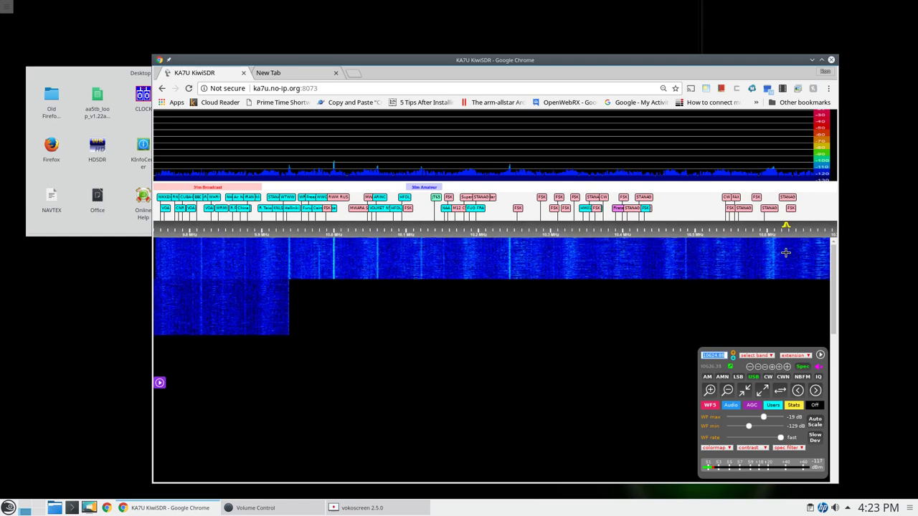
click(815, 392)
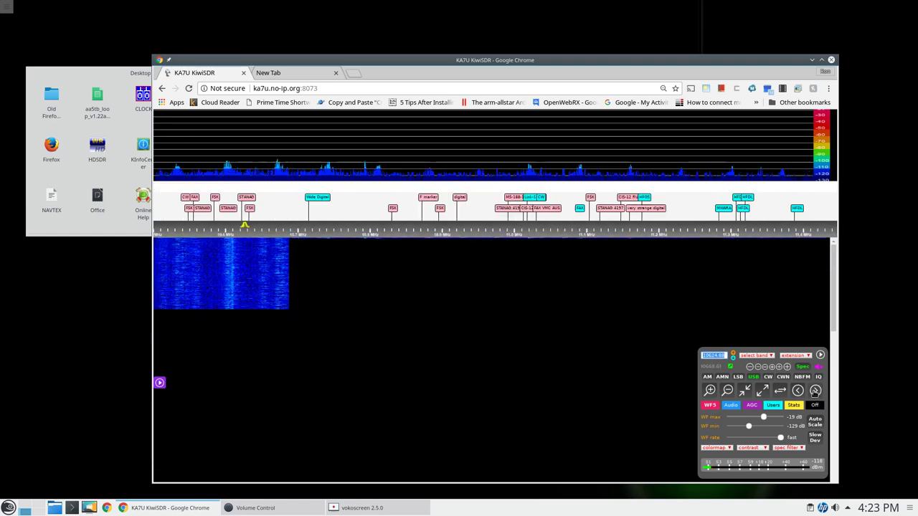
Set the spectrum filter to spec fast and tune the receiver to about 11284 kHz
click(797, 448)
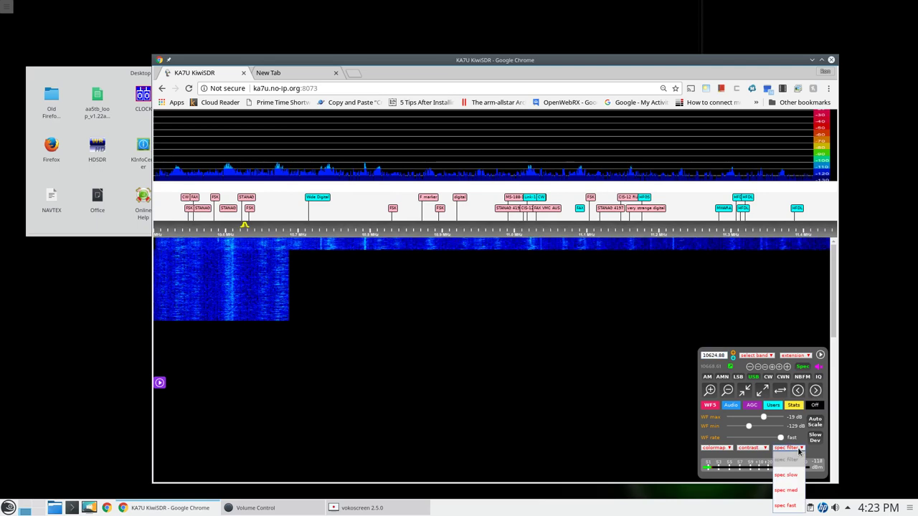
click(794, 507)
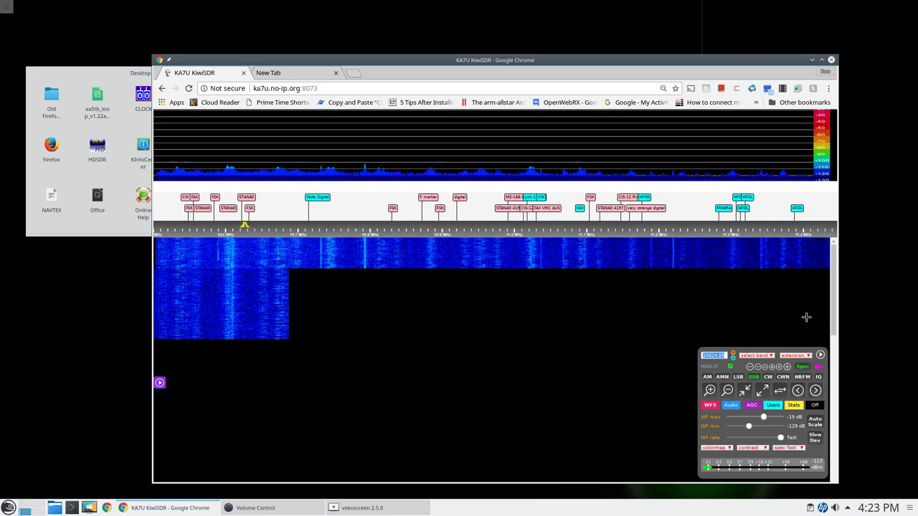
click(720, 253)
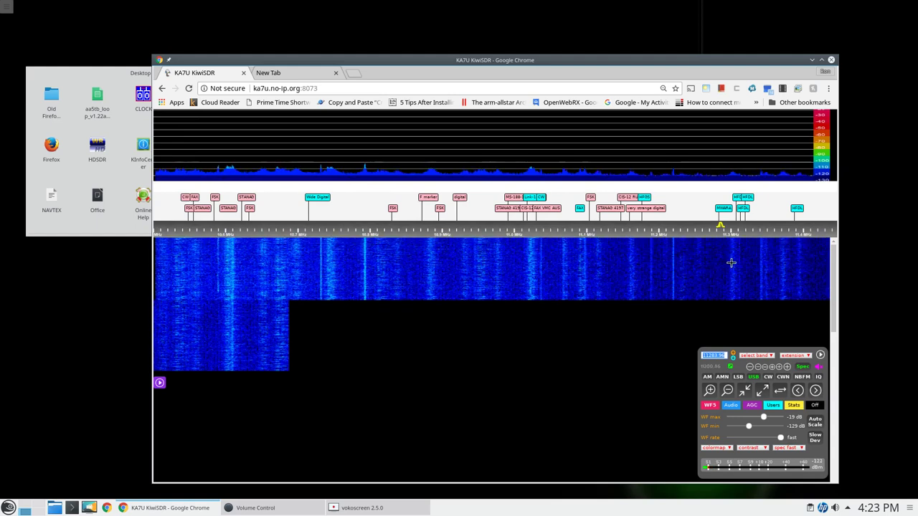
Examine the spectrum page by page from 11.3 MHz up to the 14.3–15.2 MHz range, tuning to about 14343 kHz near the 20m band edge
click(815, 390)
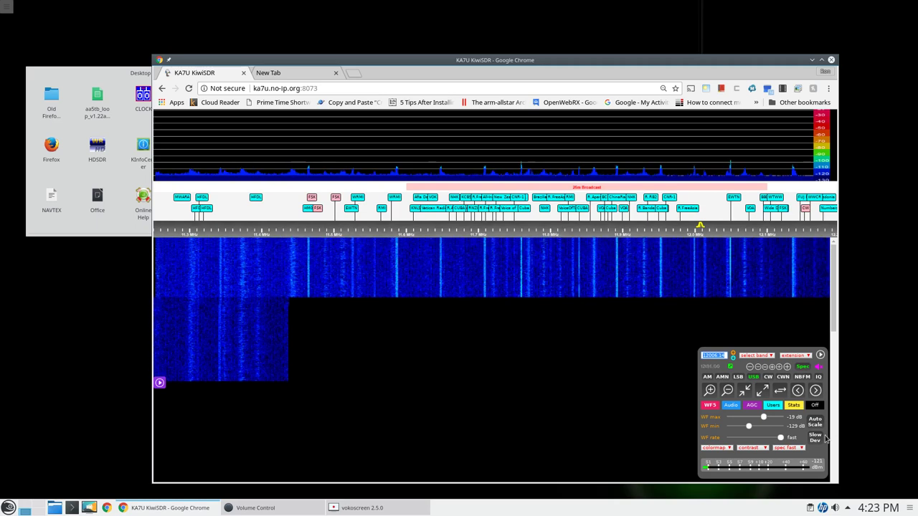
click(815, 390)
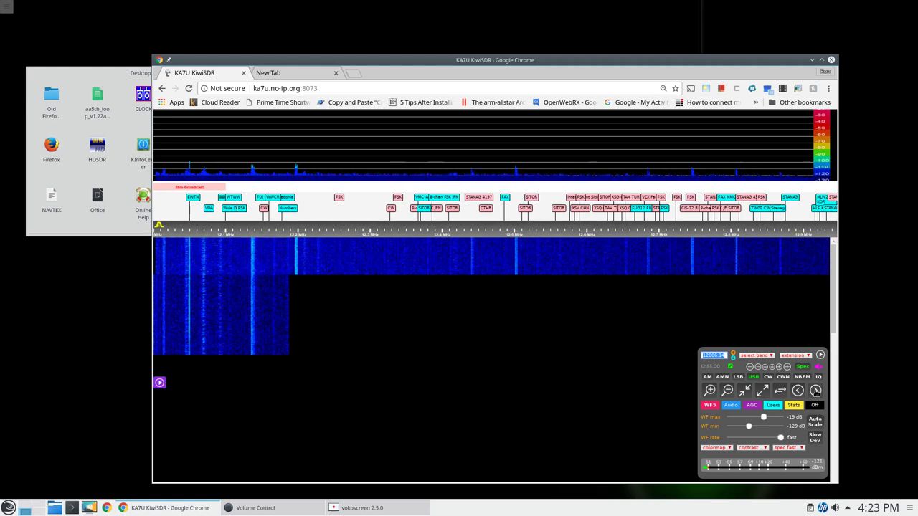
click(815, 390)
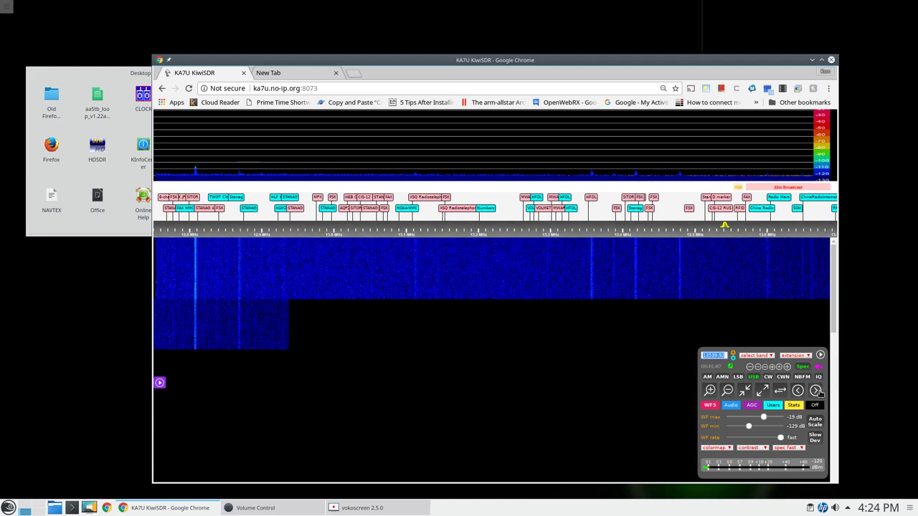
click(816, 391)
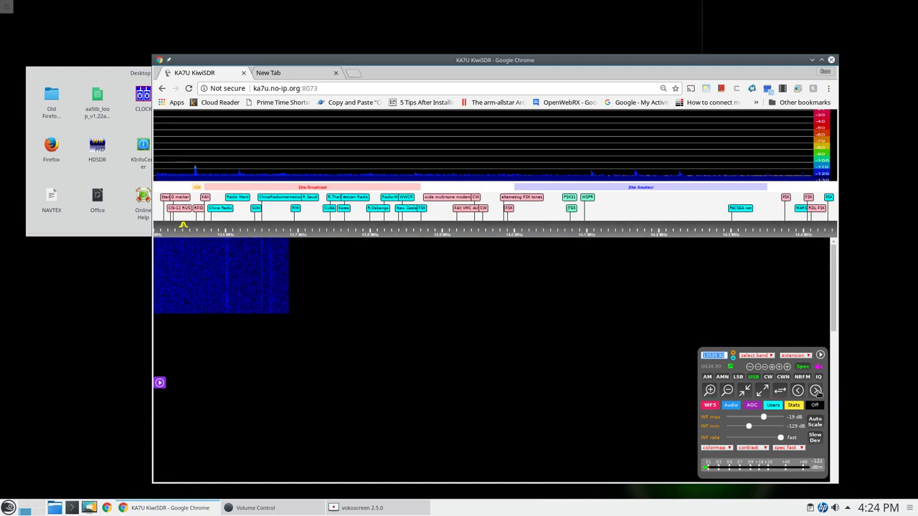
click(762, 251)
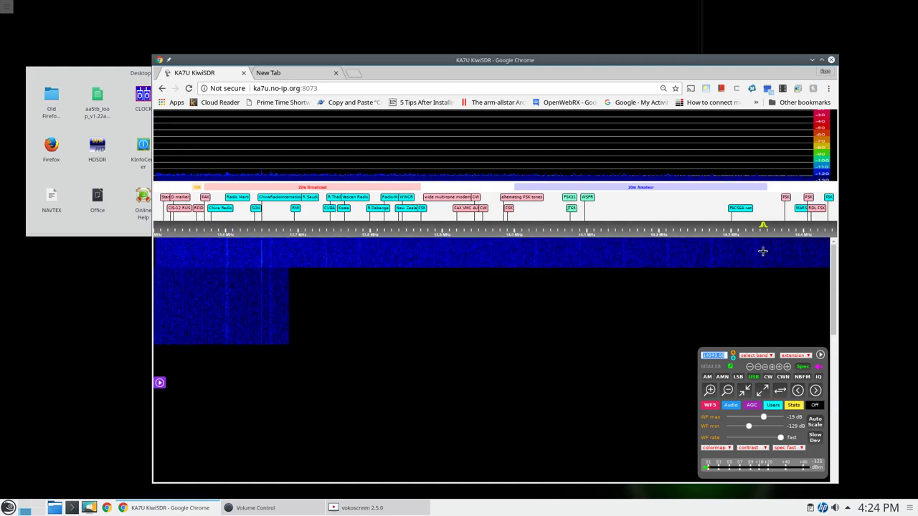
click(816, 390)
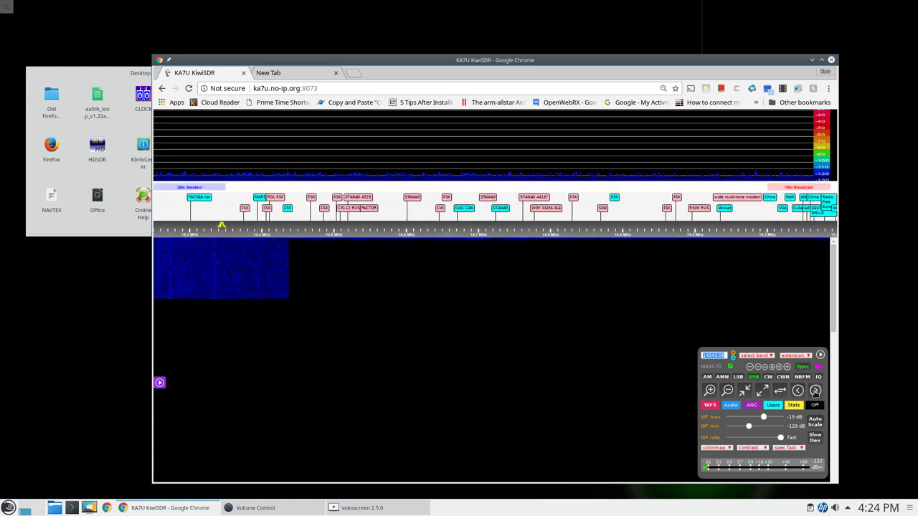
Examine the spectrum page by page from 15.1 MHz up to the 17.3–18.2 MHz range, tuning to about 15133 and 15808 kHz
click(792, 252)
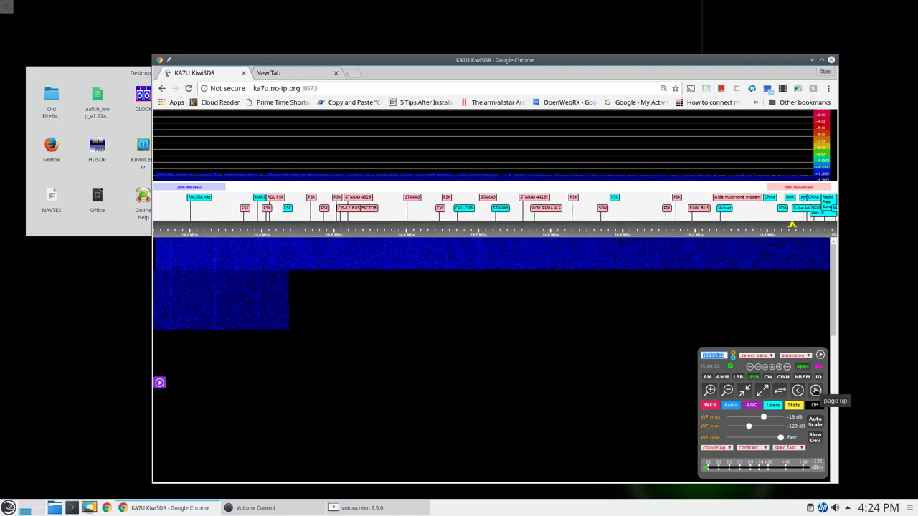
click(815, 390)
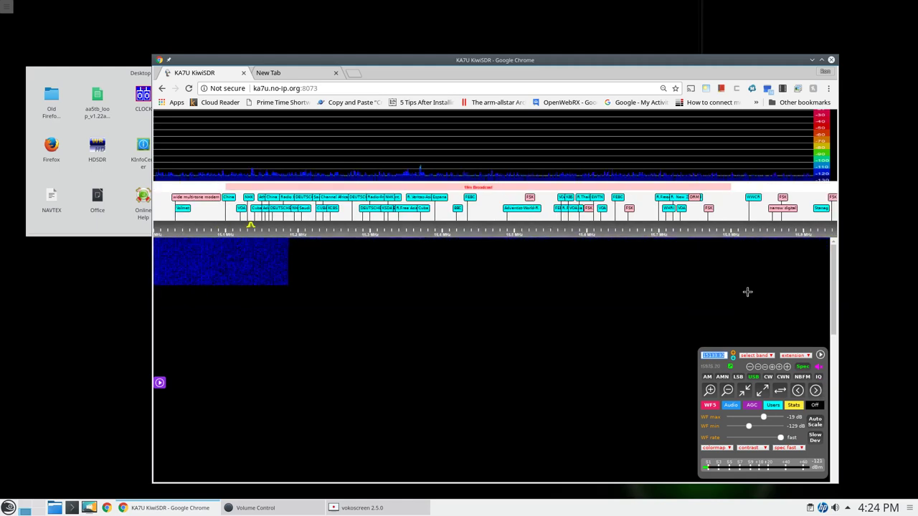
click(738, 256)
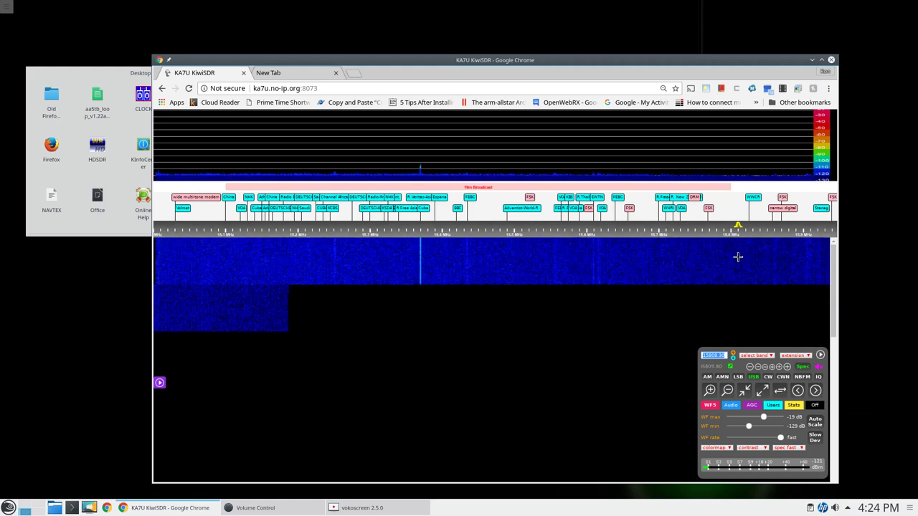
click(815, 390)
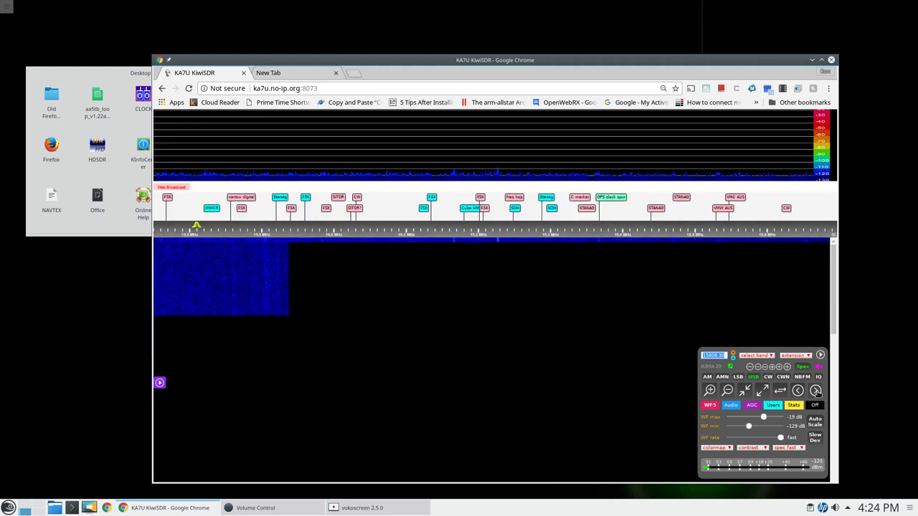
click(815, 390)
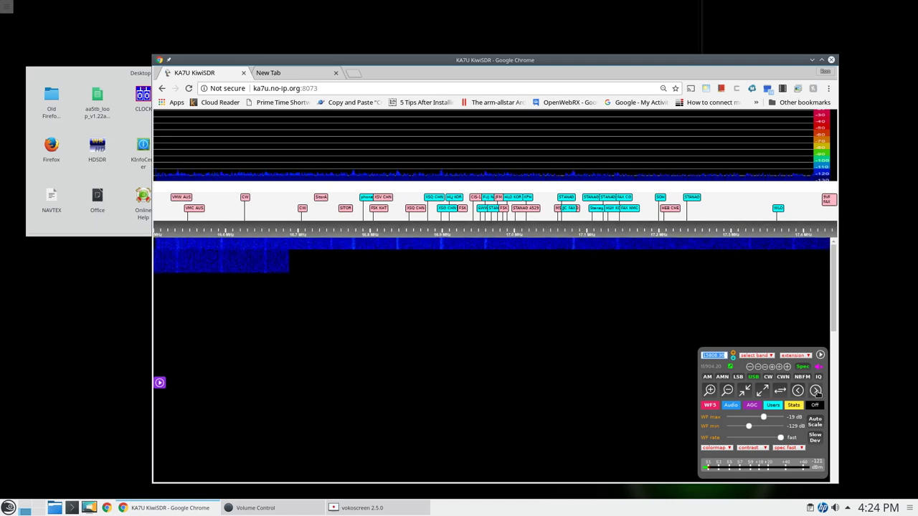
click(815, 390)
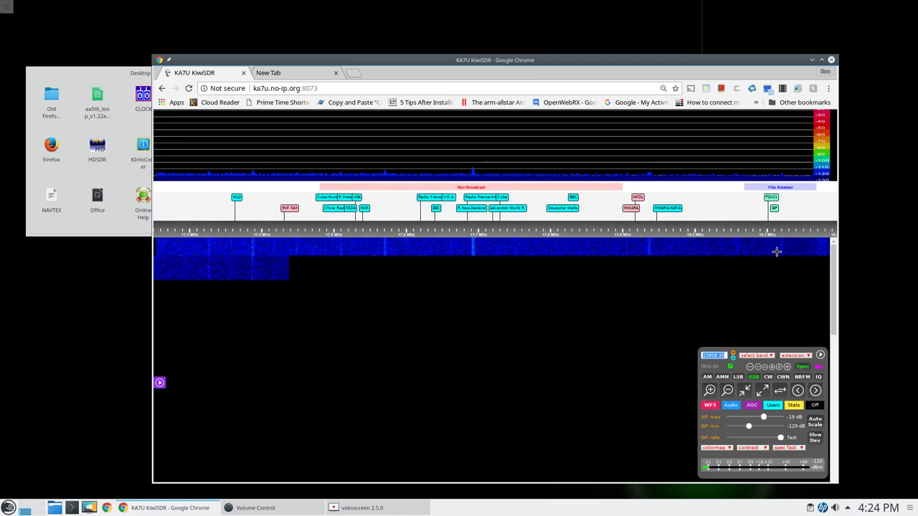
Examine the spectrum from the 17m amateur band up to the 19.5–20.4 MHz range, tuning to about 18111 and 20343 kHz
click(776, 252)
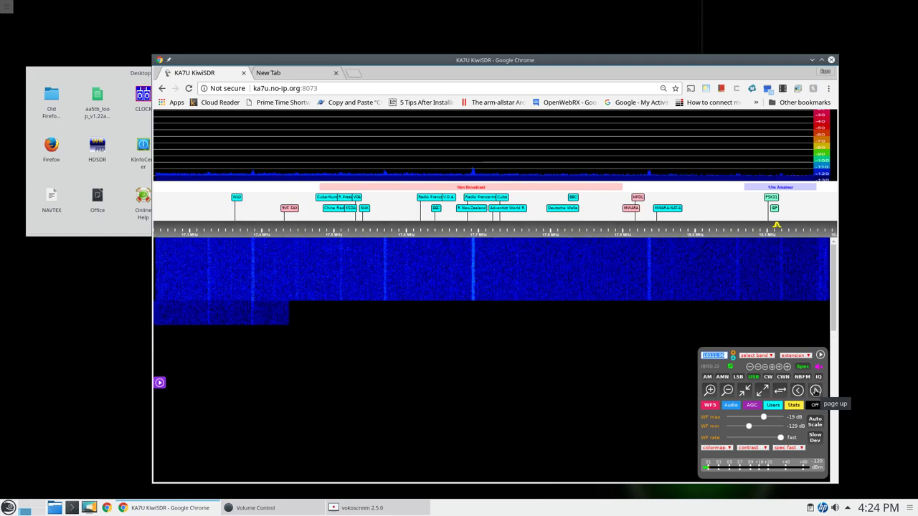
click(815, 390)
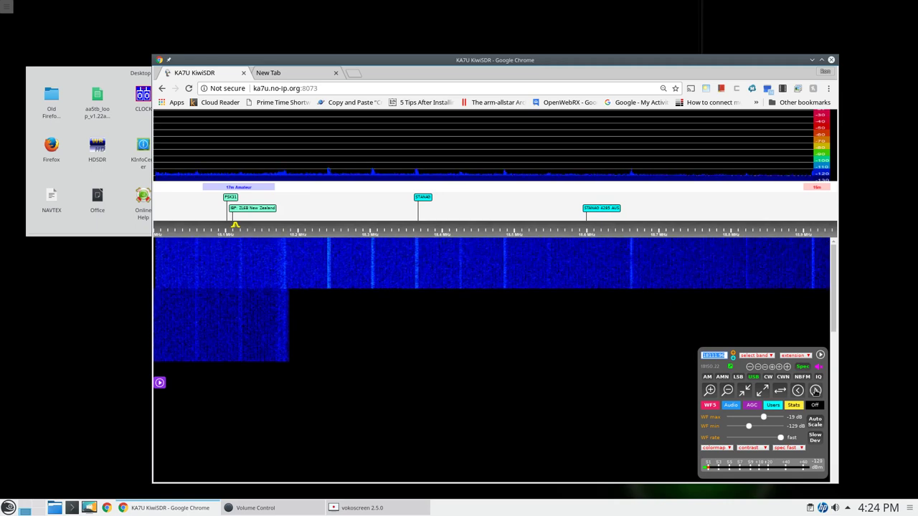
click(815, 390)
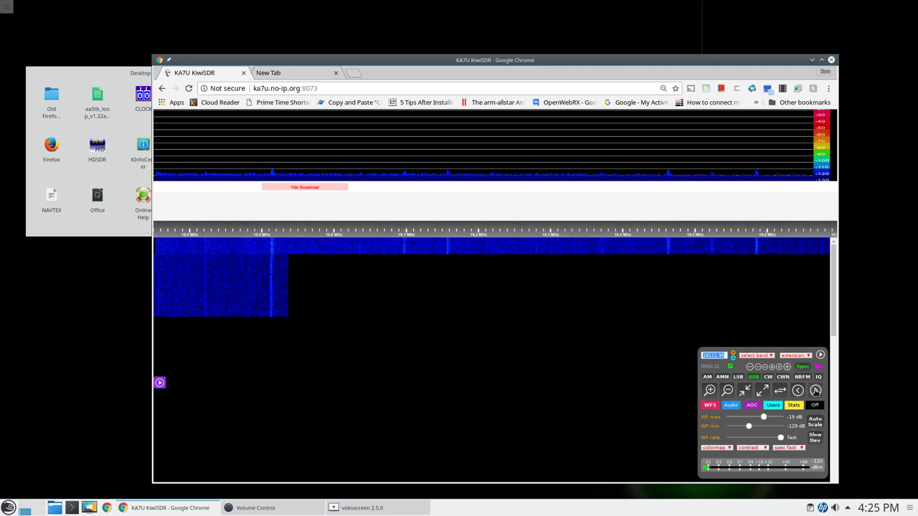
click(815, 391)
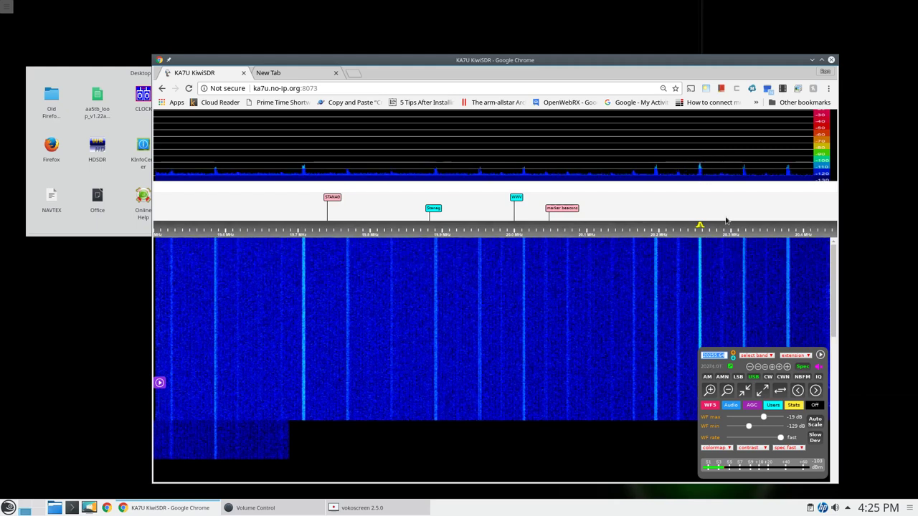
click(762, 274)
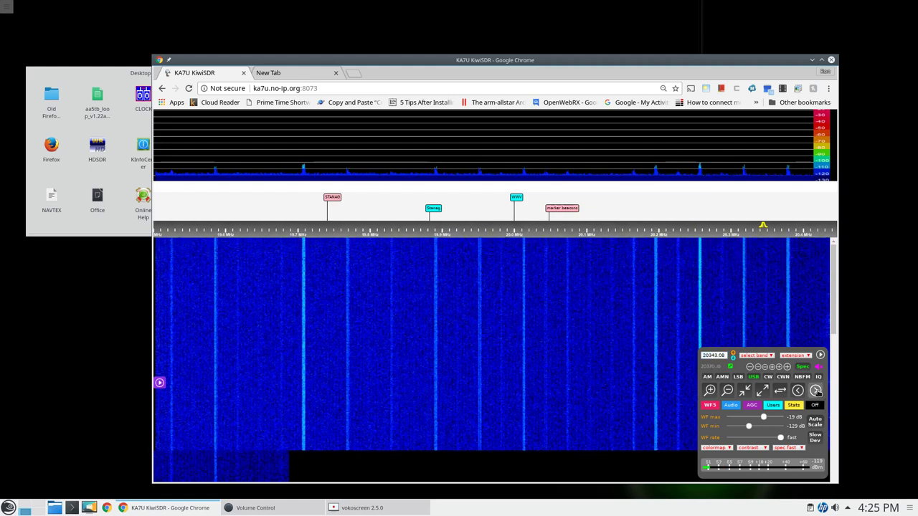
Examine the noise floor and signals page by page from 20.3 MHz up to the 25.5–26.4 MHz range, tuning to about 23244 kHz
click(816, 390)
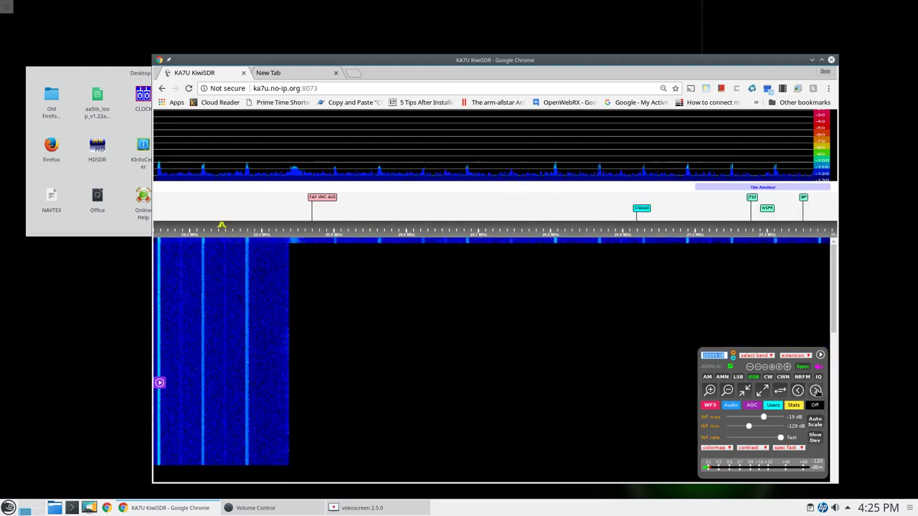
click(815, 391)
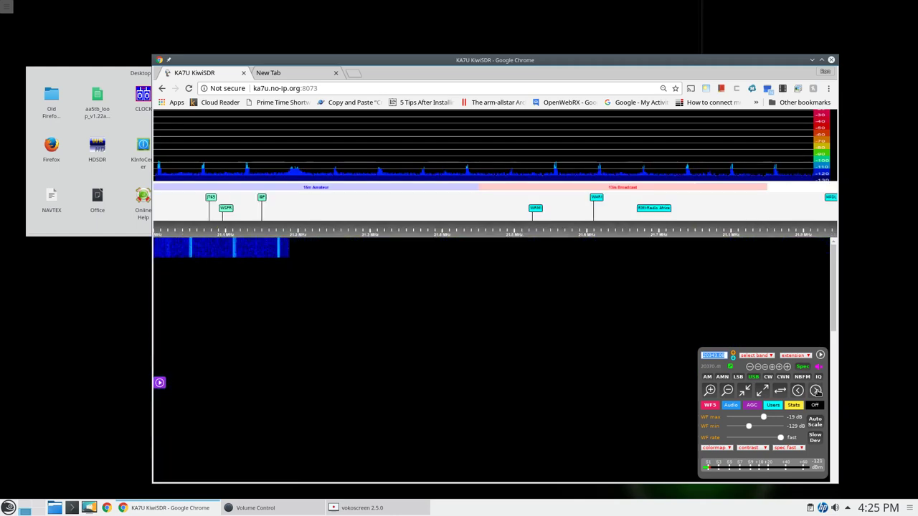
click(816, 391)
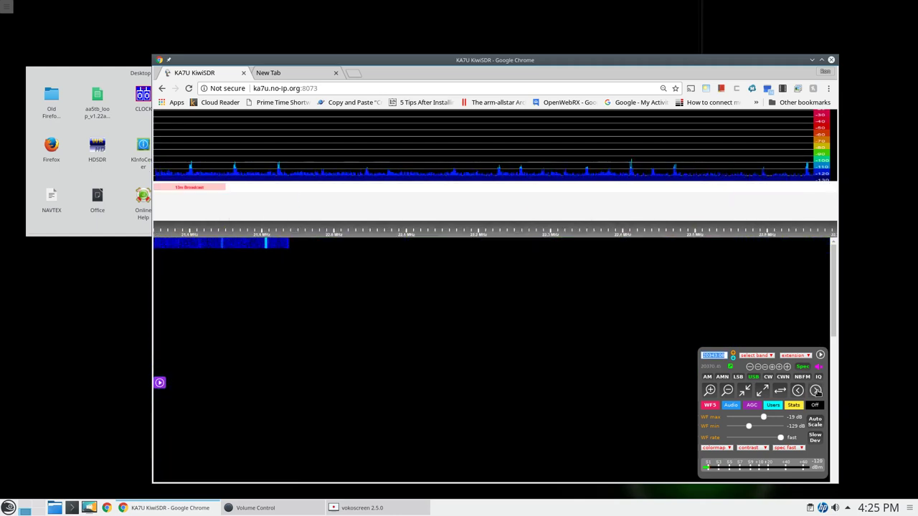
click(816, 391)
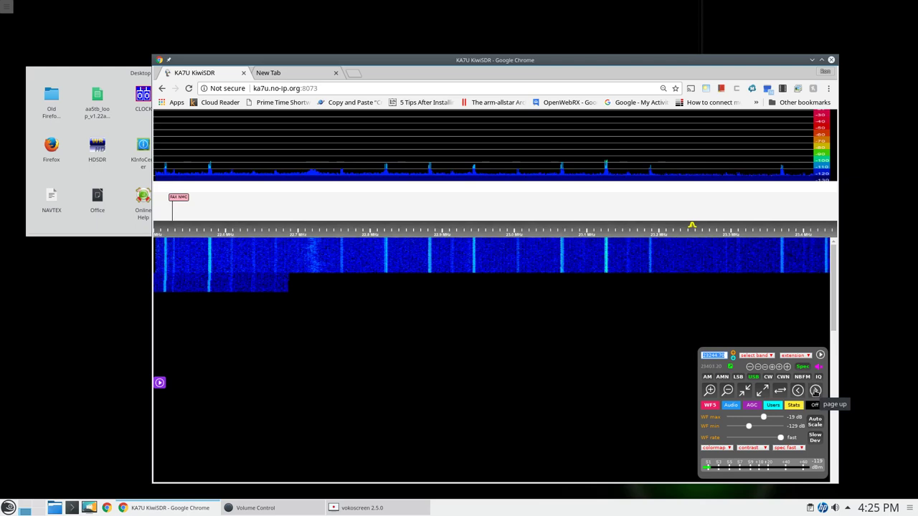
click(816, 391)
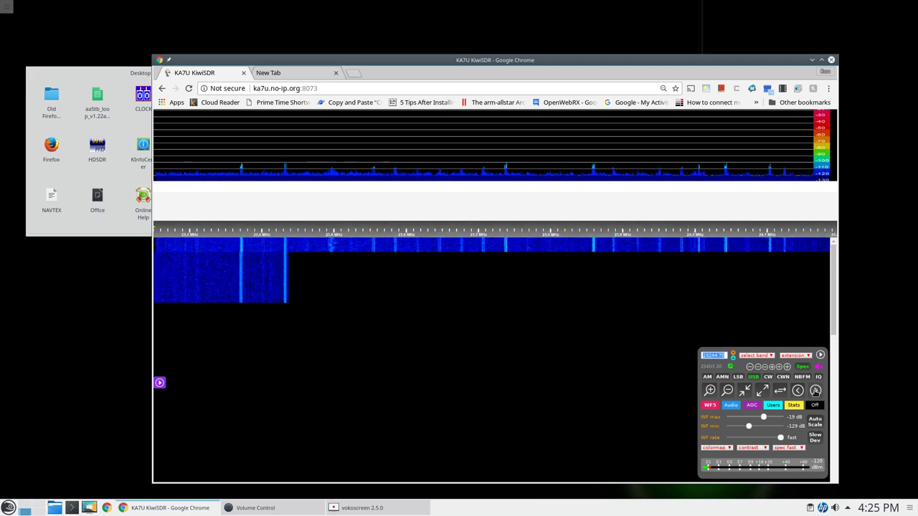
click(816, 391)
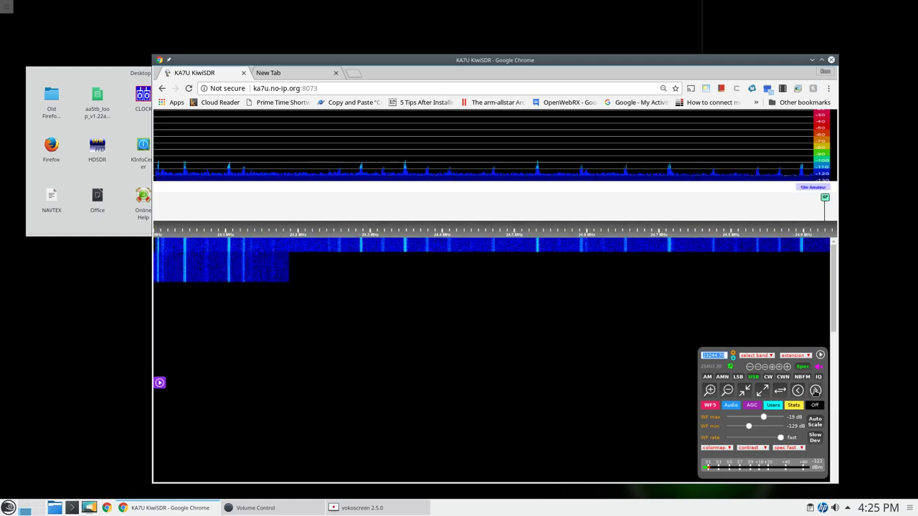
click(815, 391)
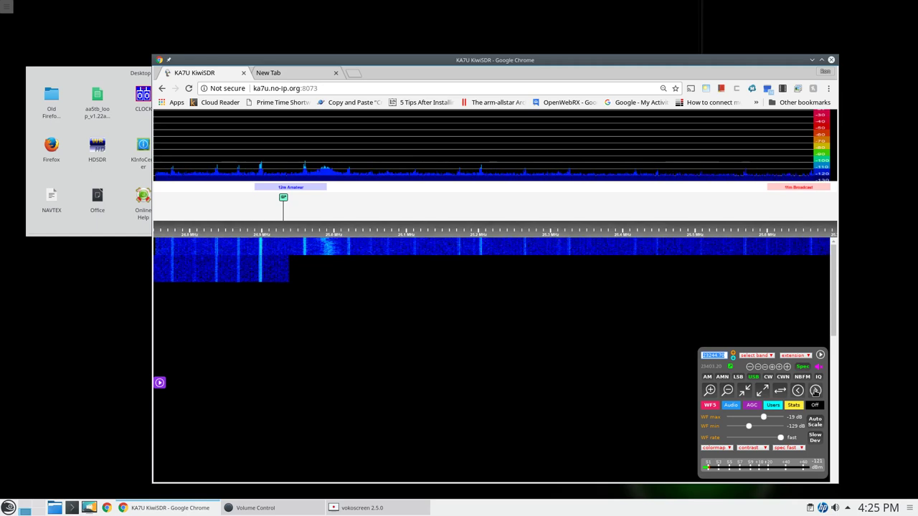
click(815, 390)
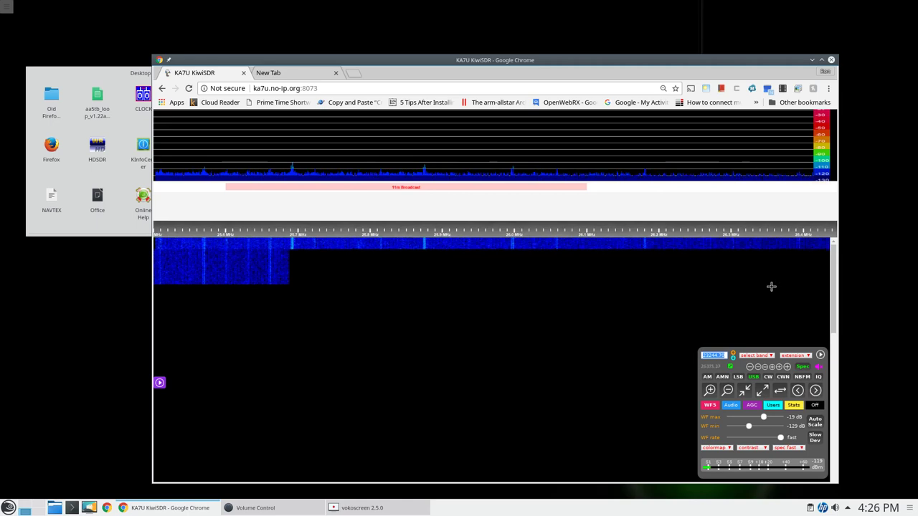
Examine the spectrum from 26 MHz up to the 30 MHz upper limit, tuning to about 26352 and 27879 kHz
click(769, 251)
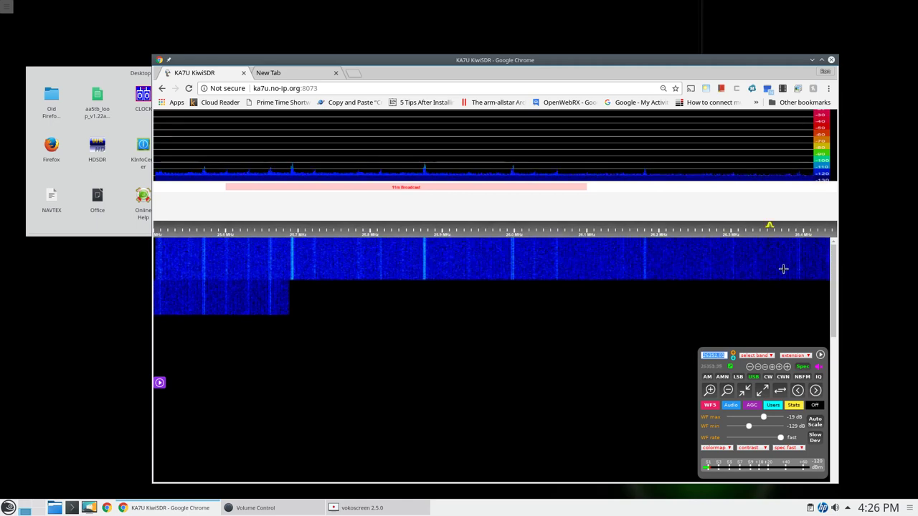
click(815, 391)
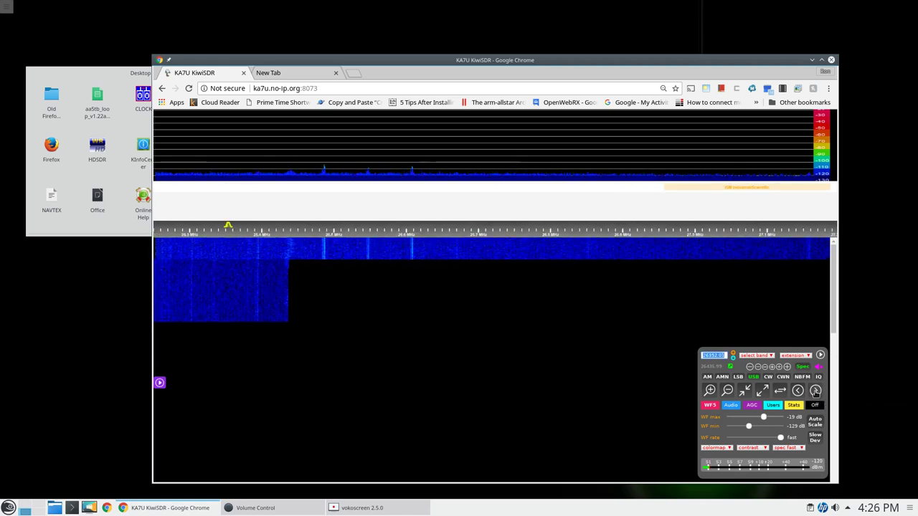
click(815, 391)
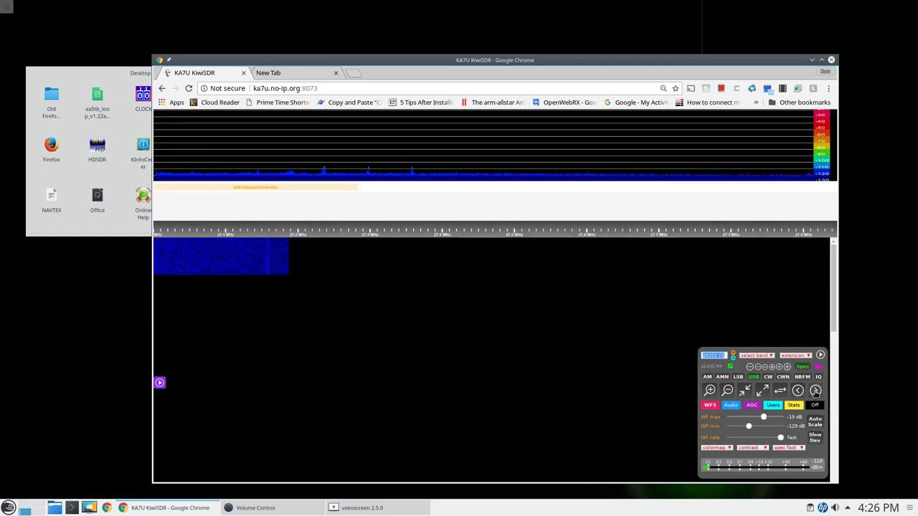
click(789, 251)
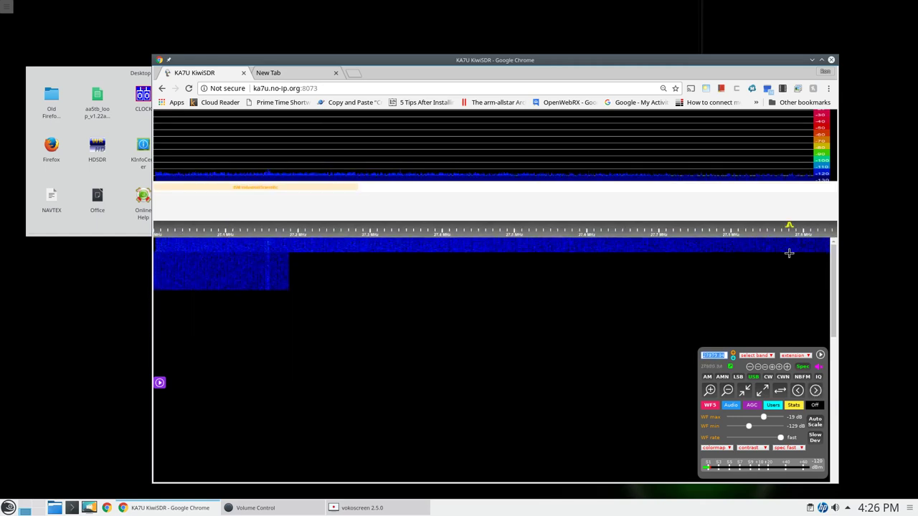
click(815, 391)
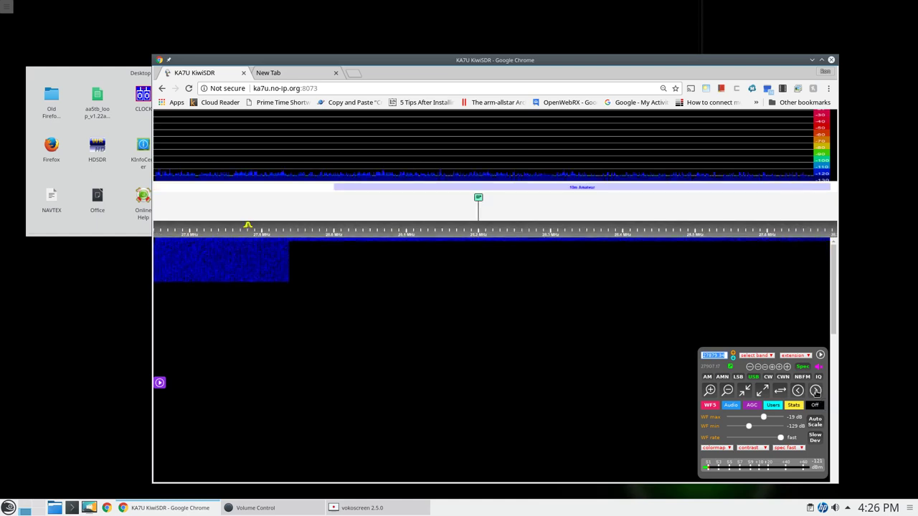
click(815, 391)
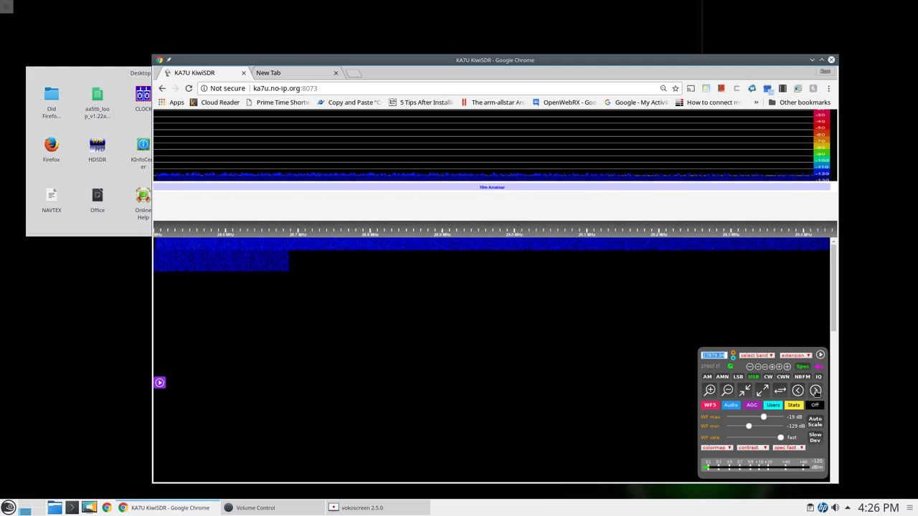
click(815, 390)
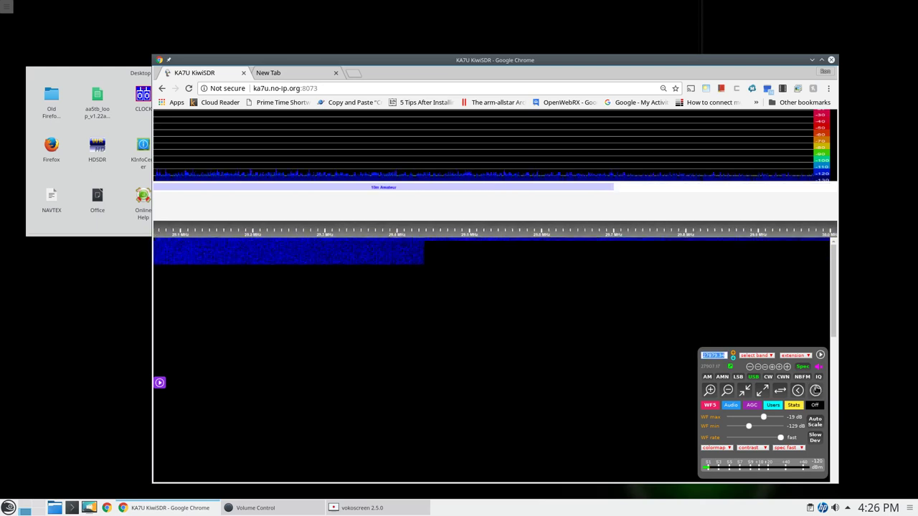
Zoom the waterfall out to the full 0–30 MHz span, then bring up and minimise the vokoscreen window
click(761, 390)
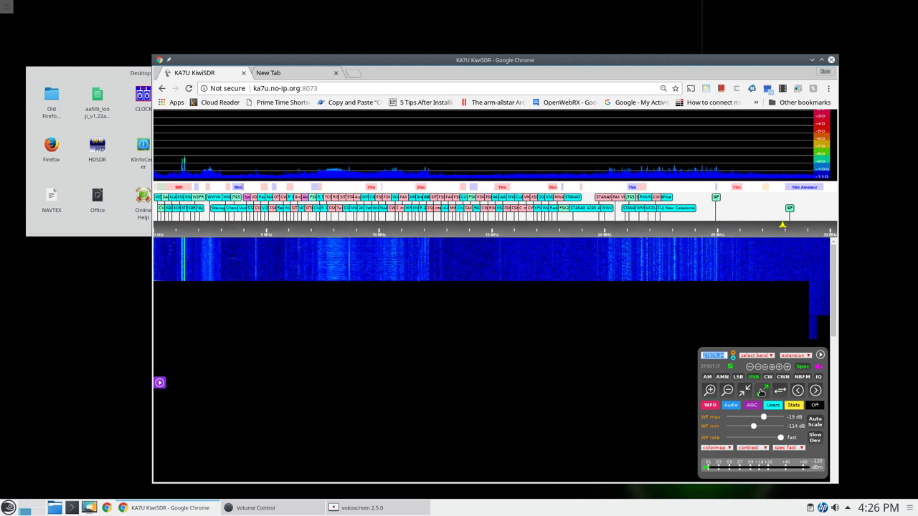
click(385, 508)
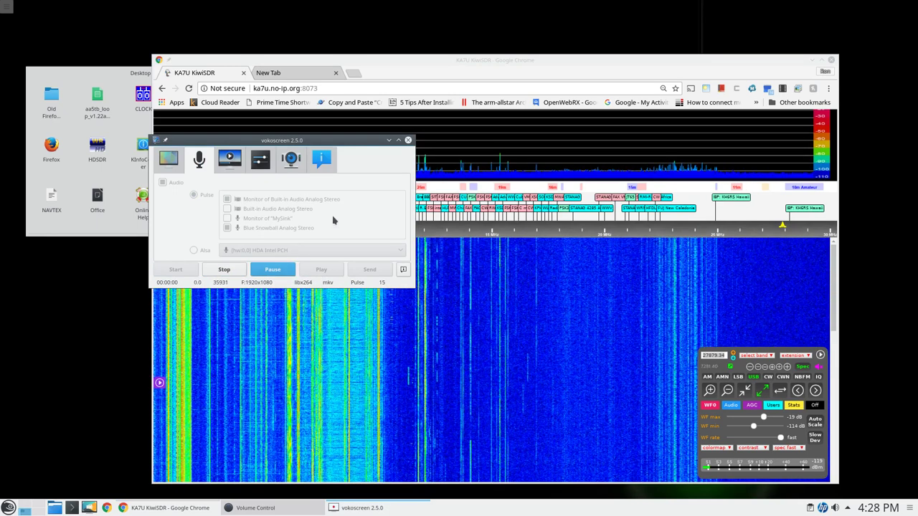
click(388, 141)
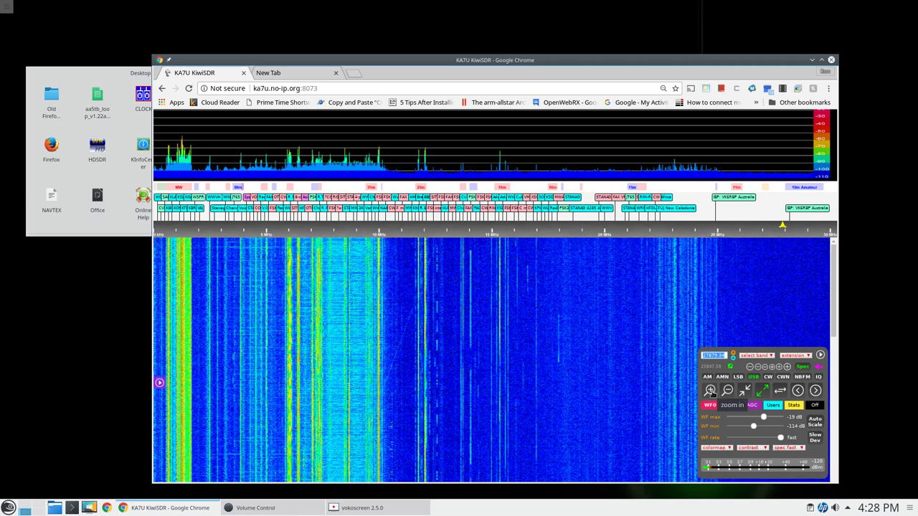
Zoom the waterfall in to level WF5 and tune the receiver to 60 kHz
click(709, 391)
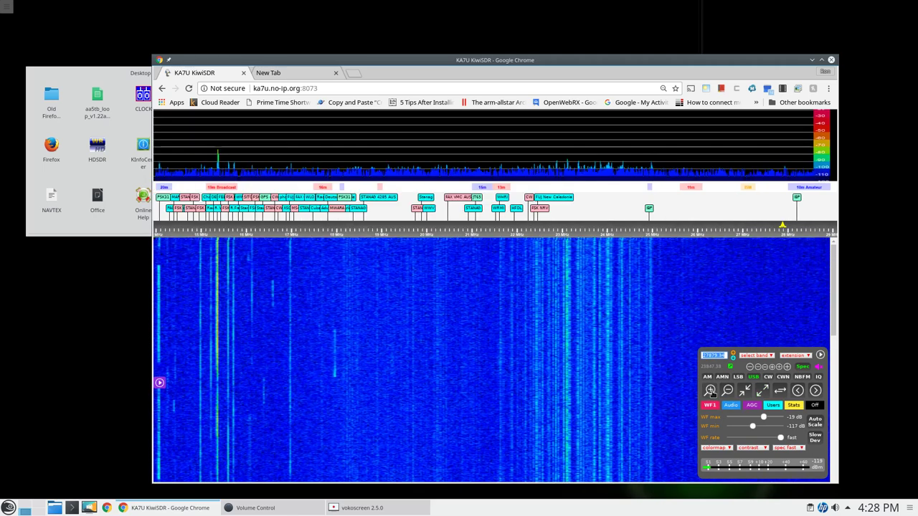
click(710, 391)
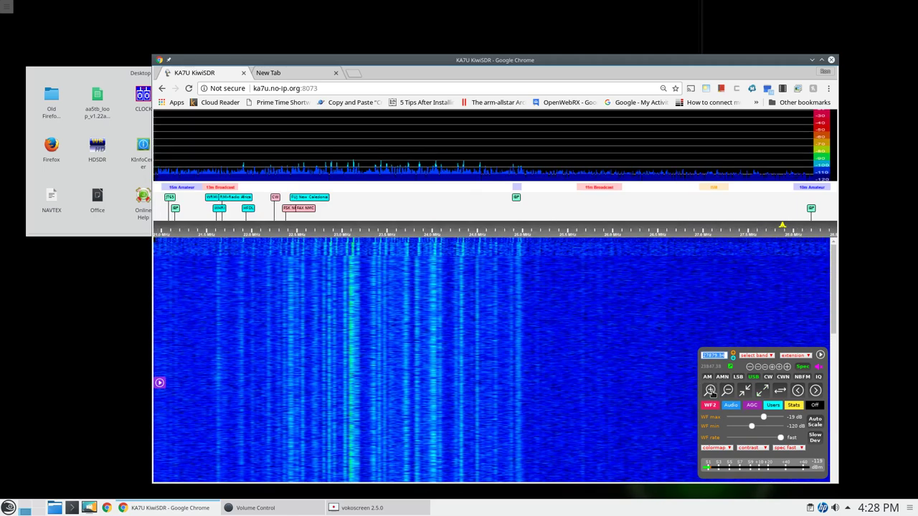
click(709, 391)
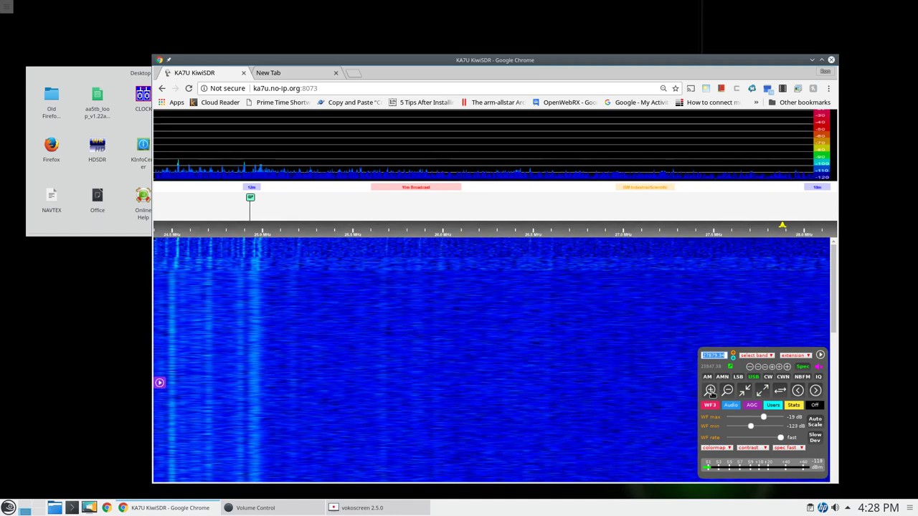
click(710, 391)
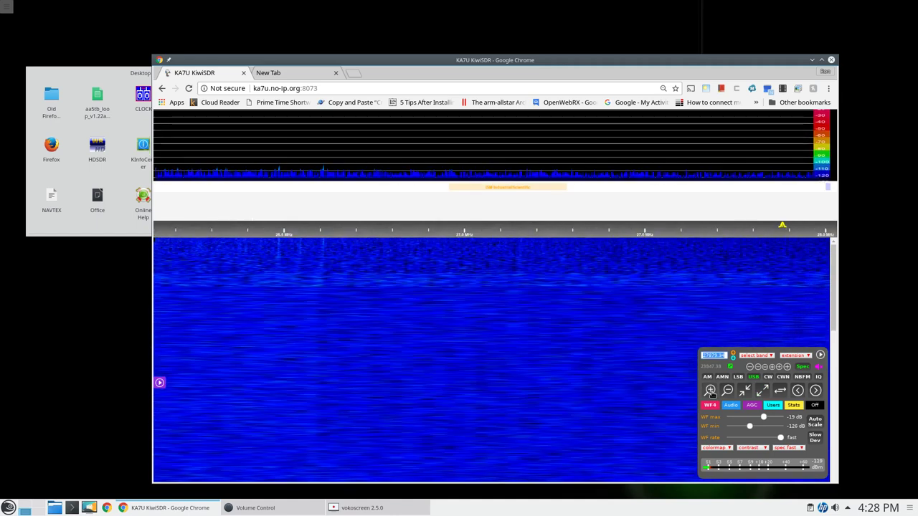
click(710, 391)
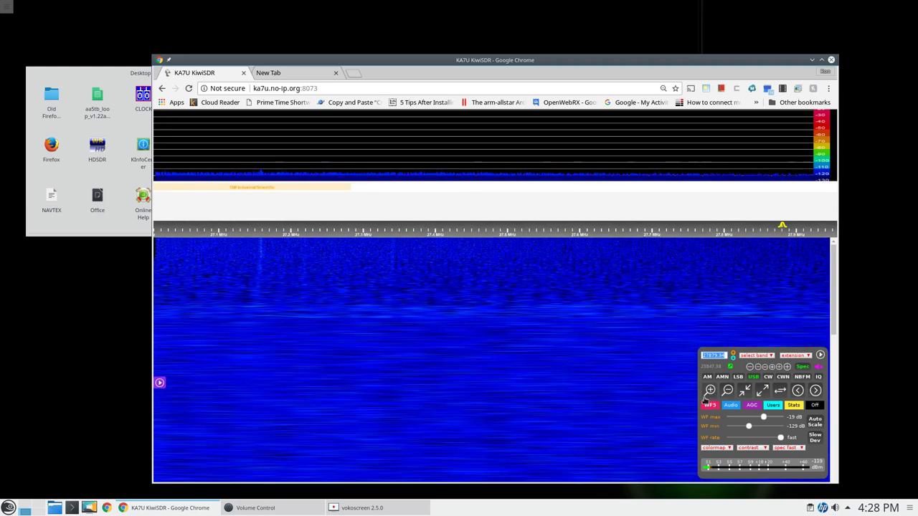
text(60)
key(Return)
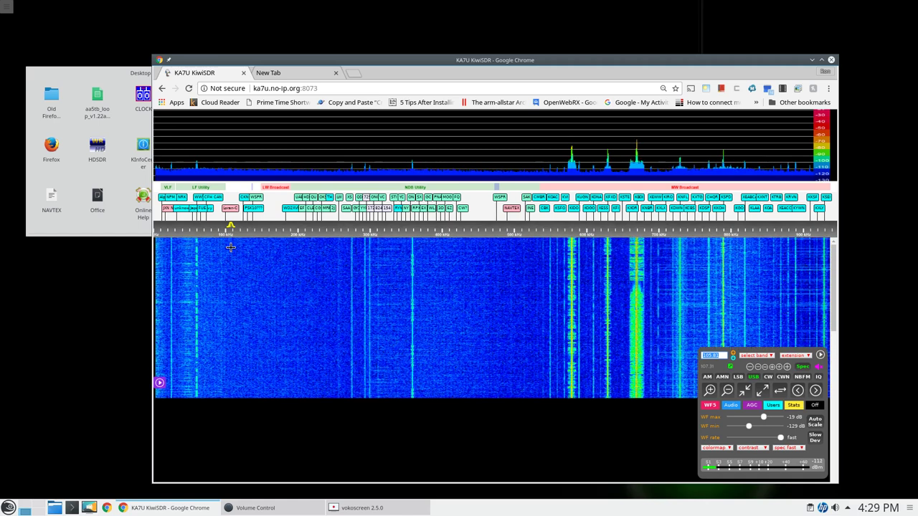
Check the WWVB peak and the noise floor below 930 kHz, tuning to about 196 and 455 kHz and selecting USB mode
mouse_move(198, 164)
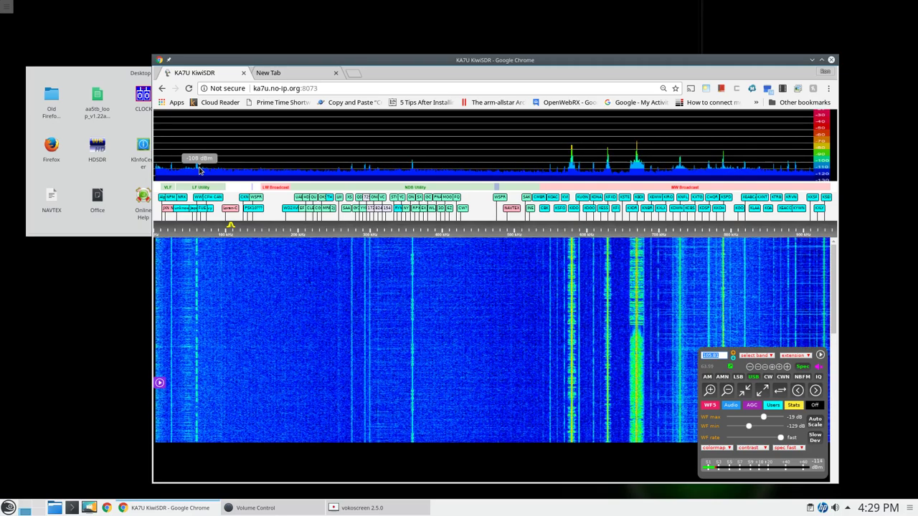
click(200, 197)
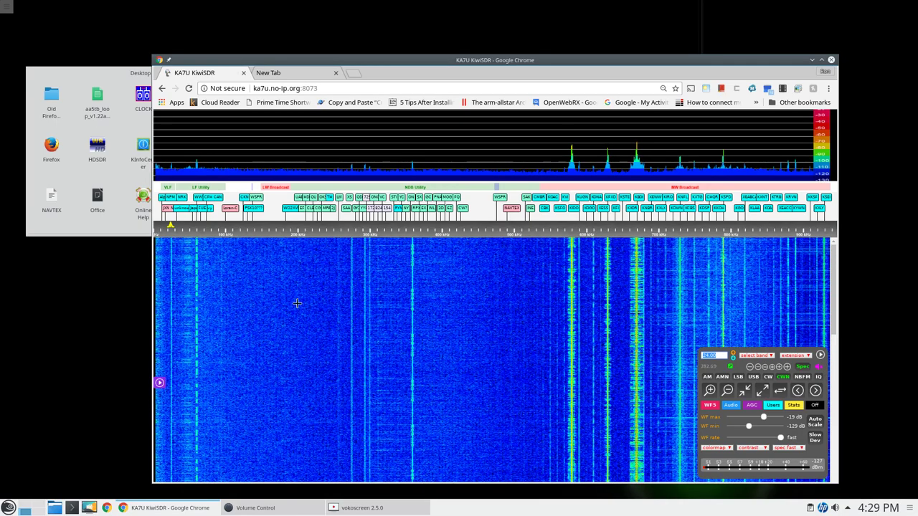
click(294, 264)
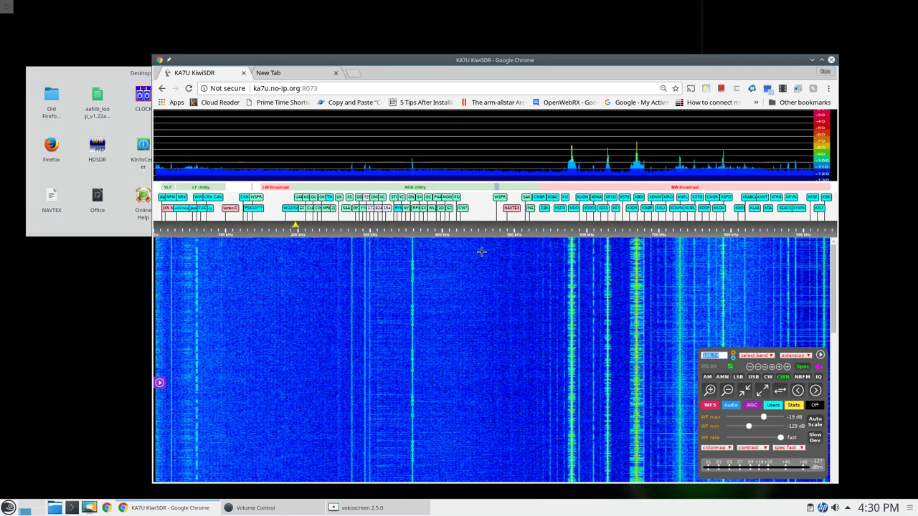
click(481, 252)
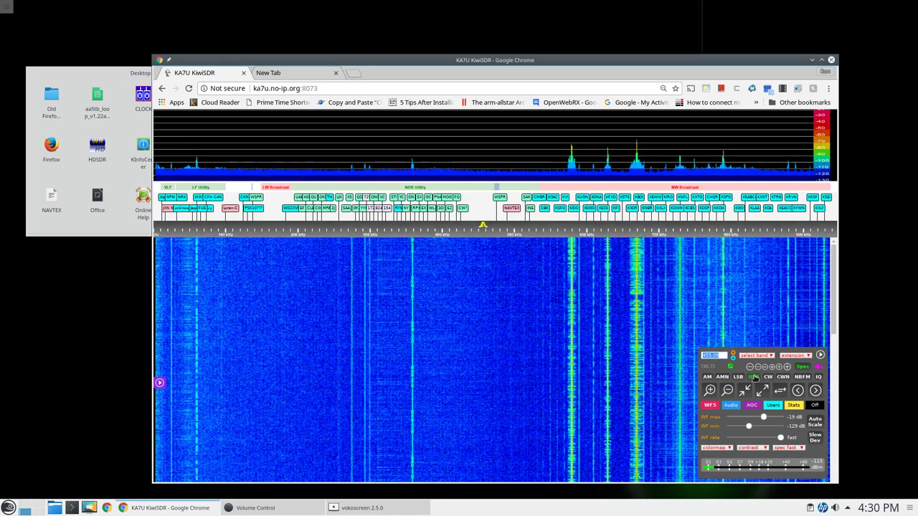
click(754, 377)
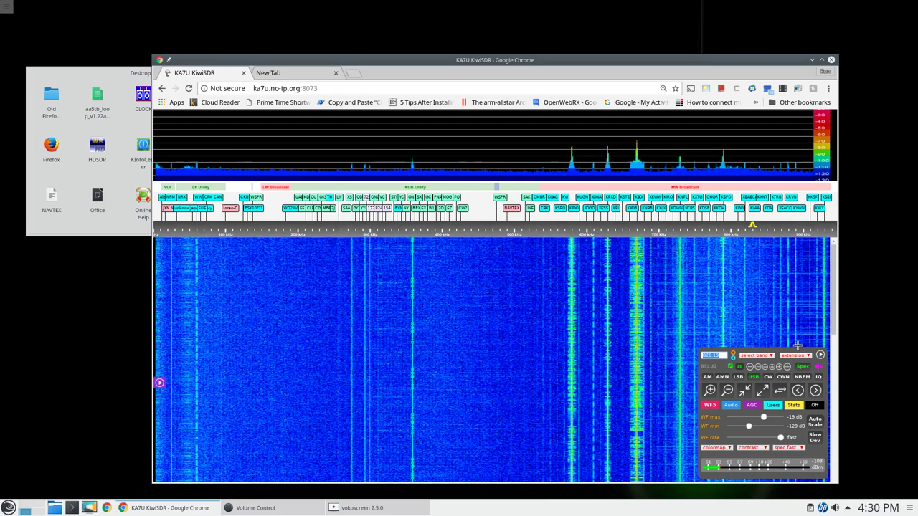
Examine the noise floor and signals from 0.8 to 3.2 MHz, tuning to about 2077 and 2790 kHz
click(816, 390)
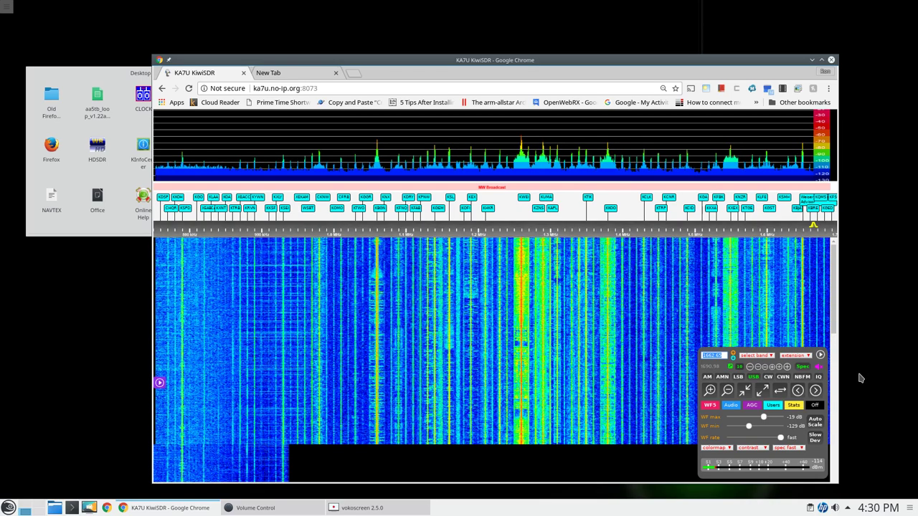
click(815, 389)
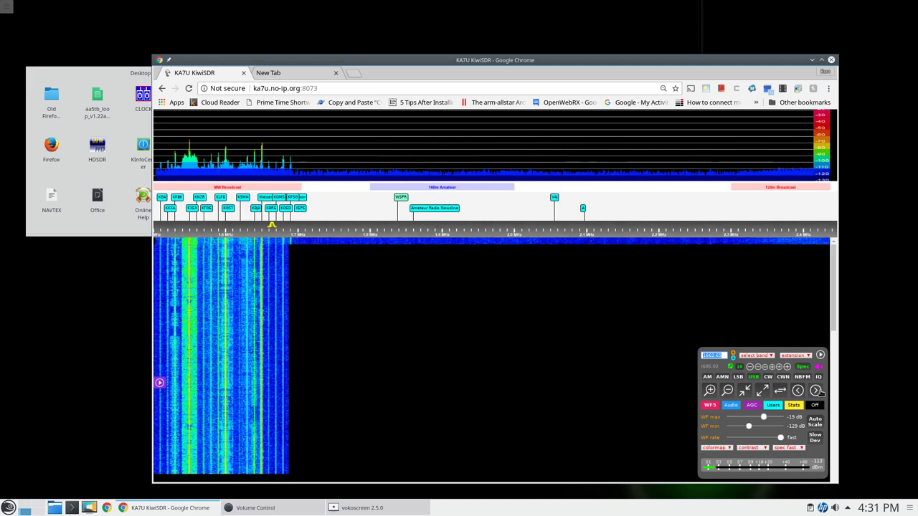
click(572, 263)
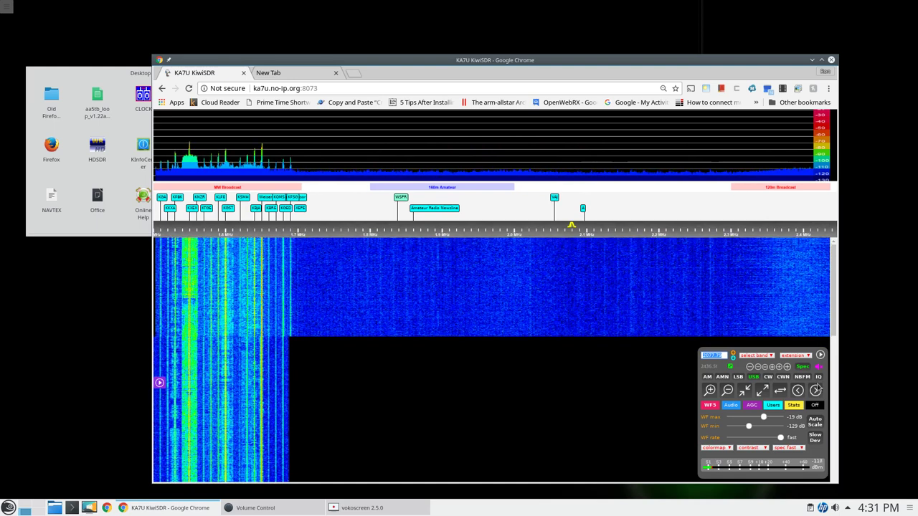
click(815, 390)
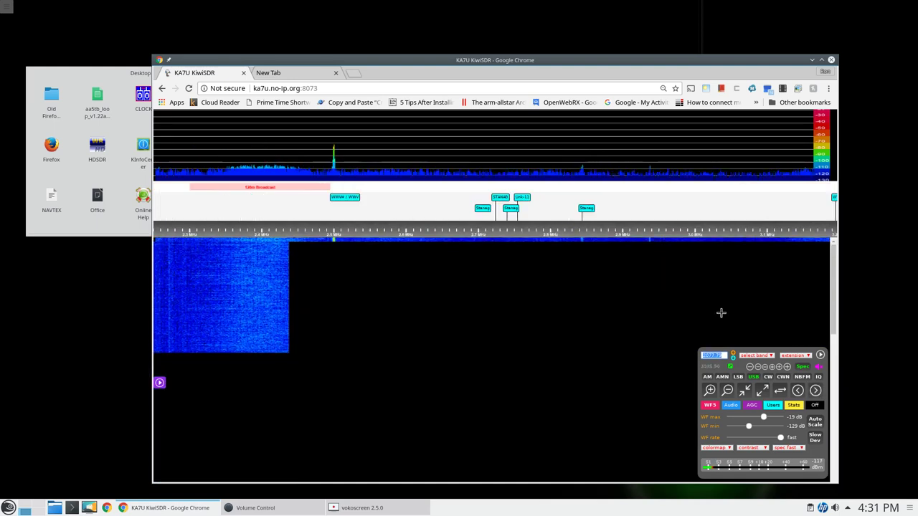
click(544, 263)
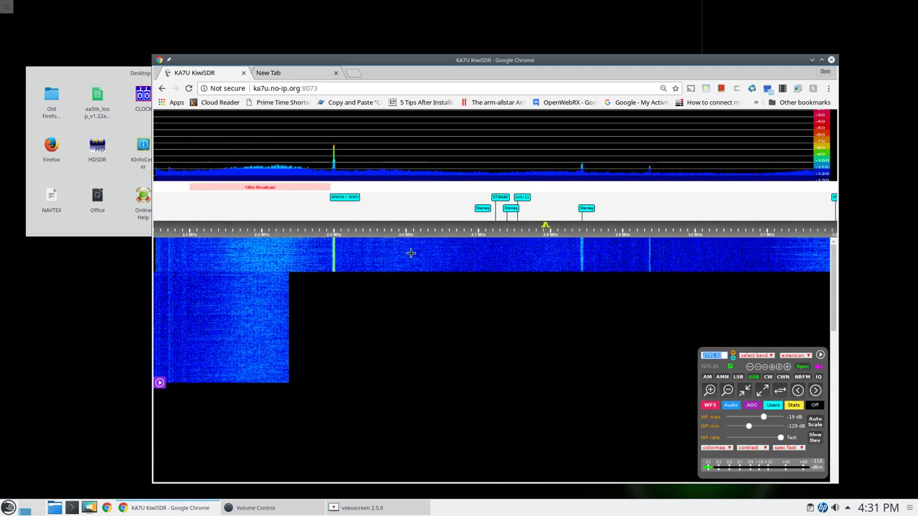
Tune to the WWVH / WWV station at 2500 kHz, listen briefly, mute the audio again and return to USB mode
click(346, 199)
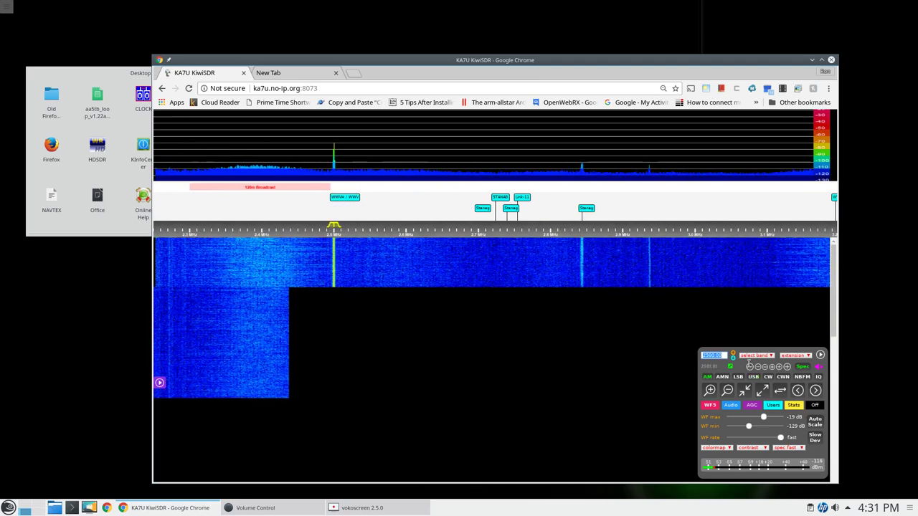
click(820, 368)
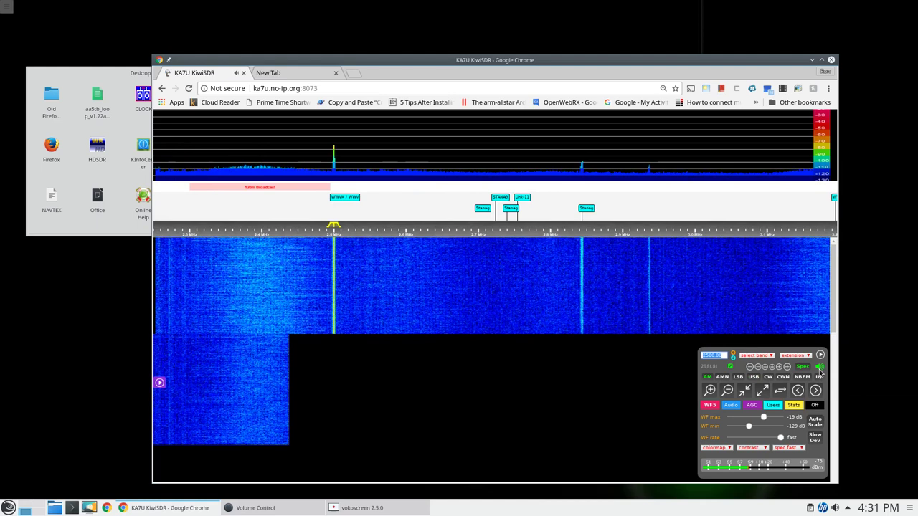
click(819, 368)
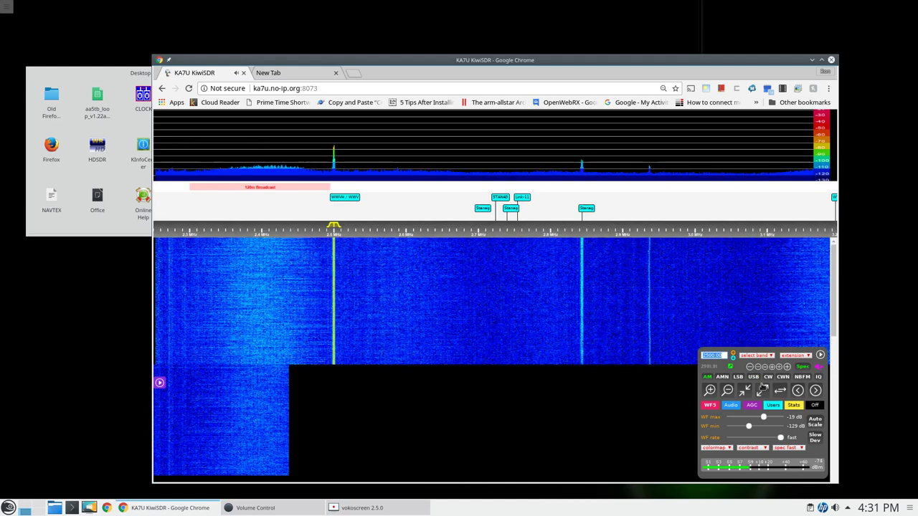
click(753, 377)
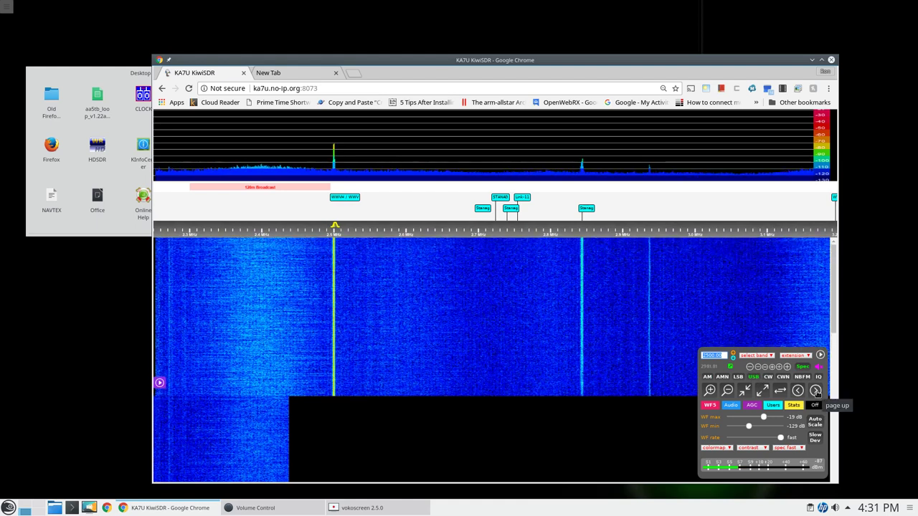
Examine the spectrum from 3 MHz up to 6.9 MHz, tuning to about 3785, 6612 and 6788 kHz
click(816, 391)
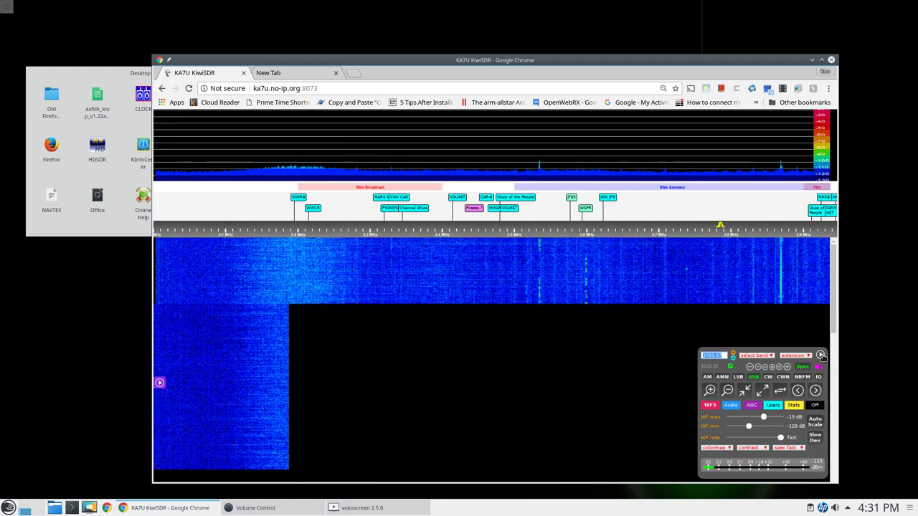
click(816, 390)
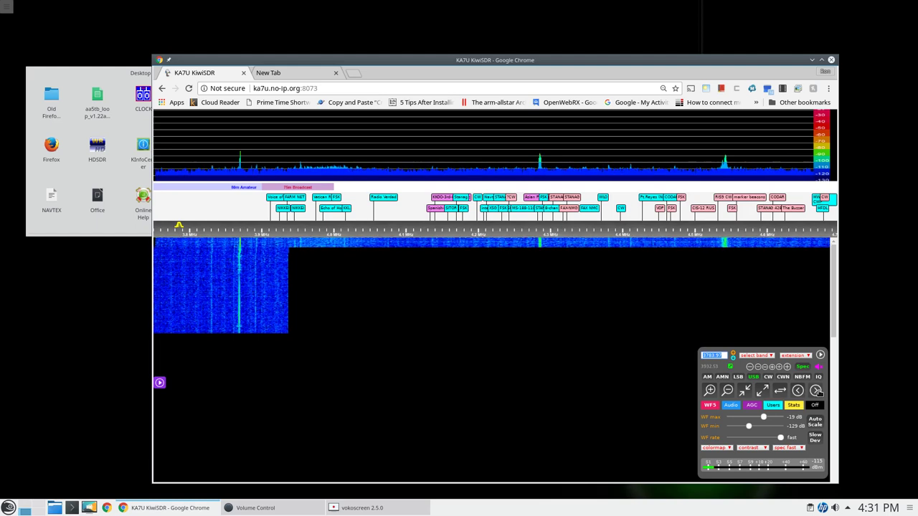
click(815, 390)
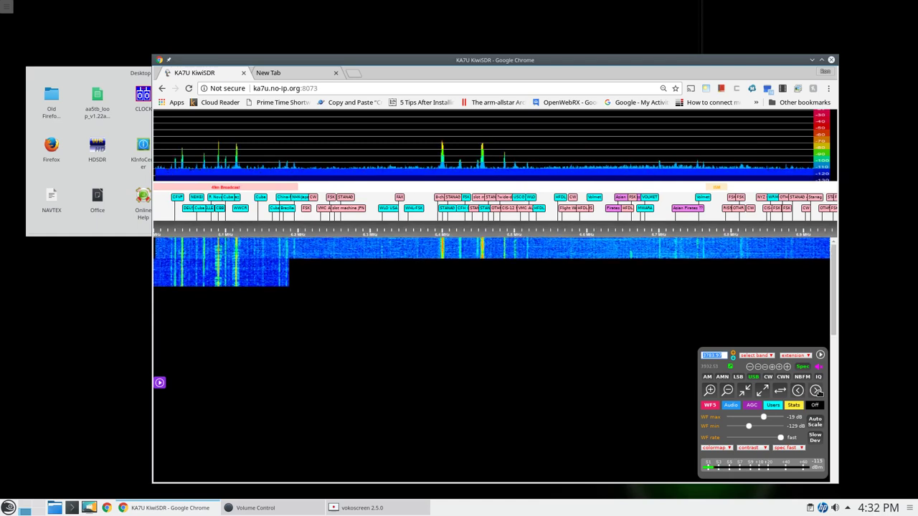
click(595, 261)
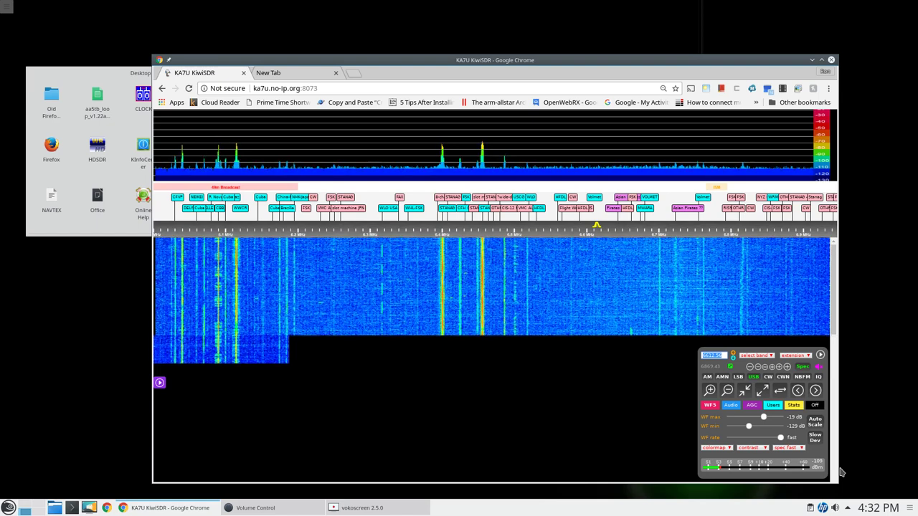
click(723, 266)
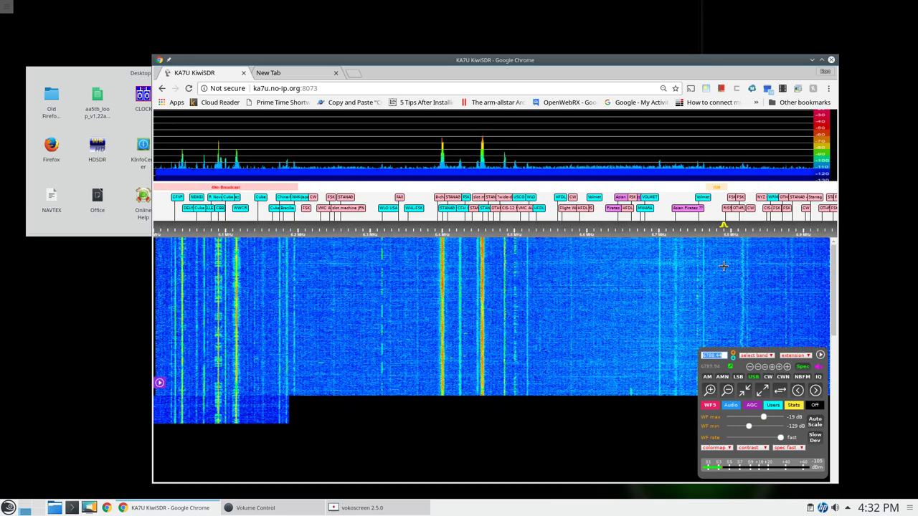
Examine the spectrum page by page from 6.8 to 10.6 MHz, tuning to about 8029 and 8971 kHz
click(815, 391)
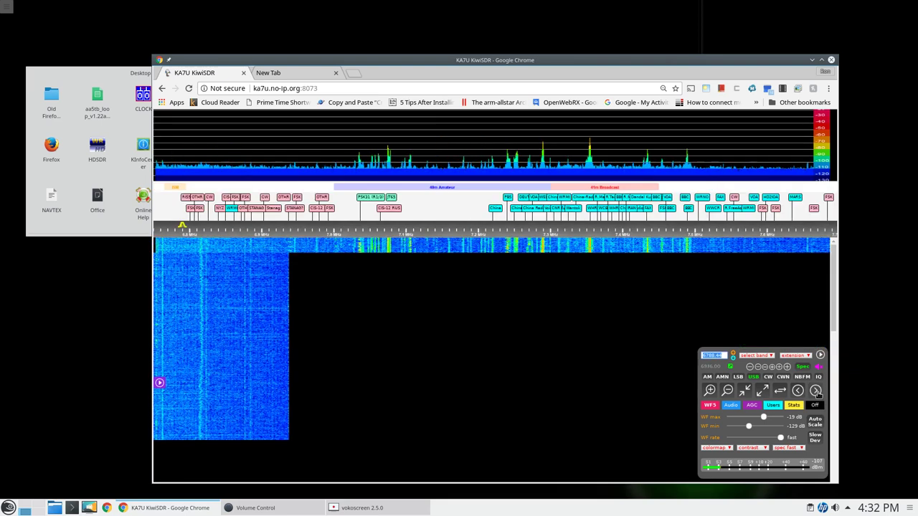
click(815, 391)
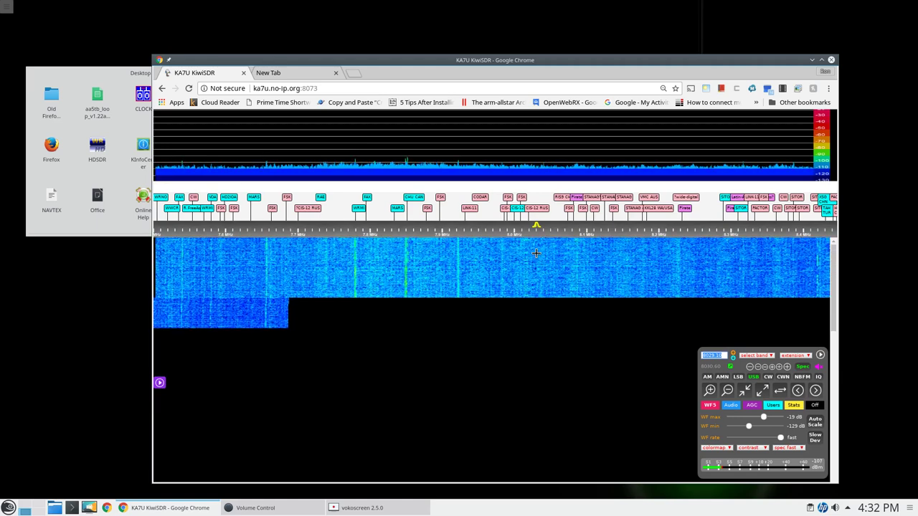
click(816, 391)
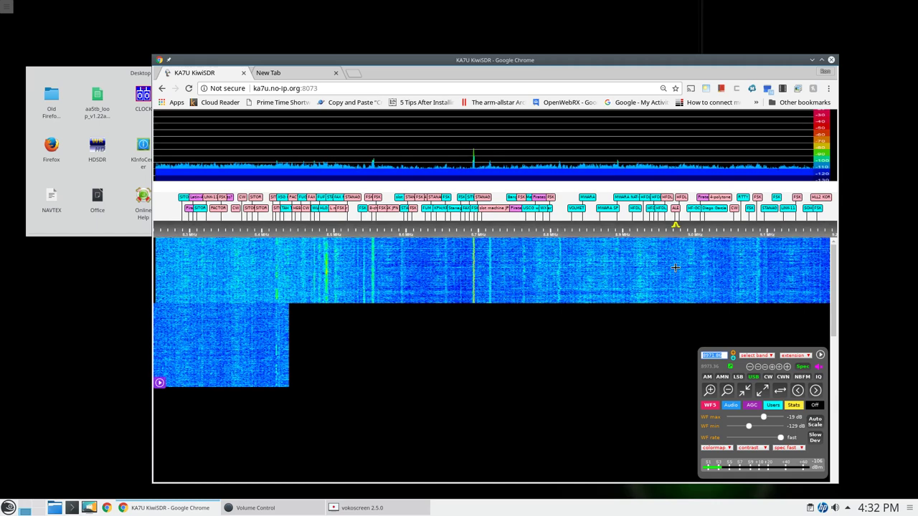
click(814, 391)
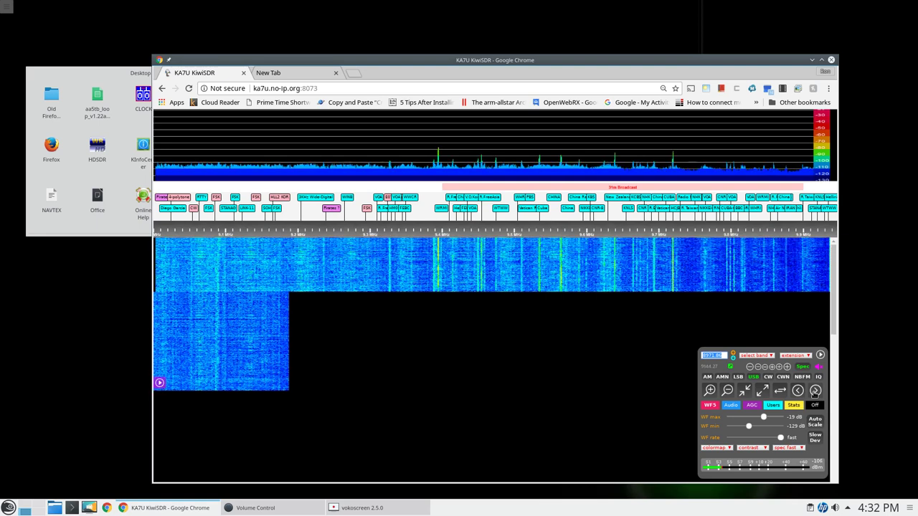
click(816, 391)
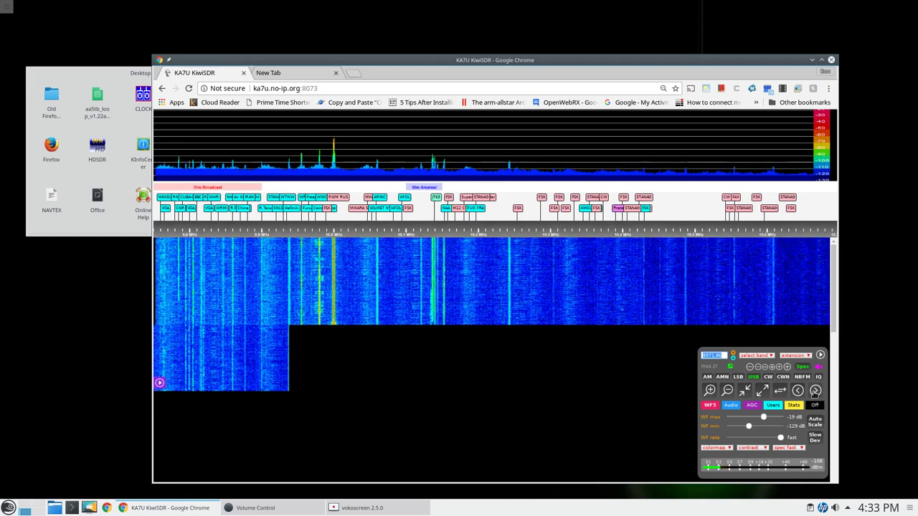
Examine the spectrum from 10.5 up to 14.4 MHz, tuning to about 11163, 12630 and 14179 kHz
click(815, 390)
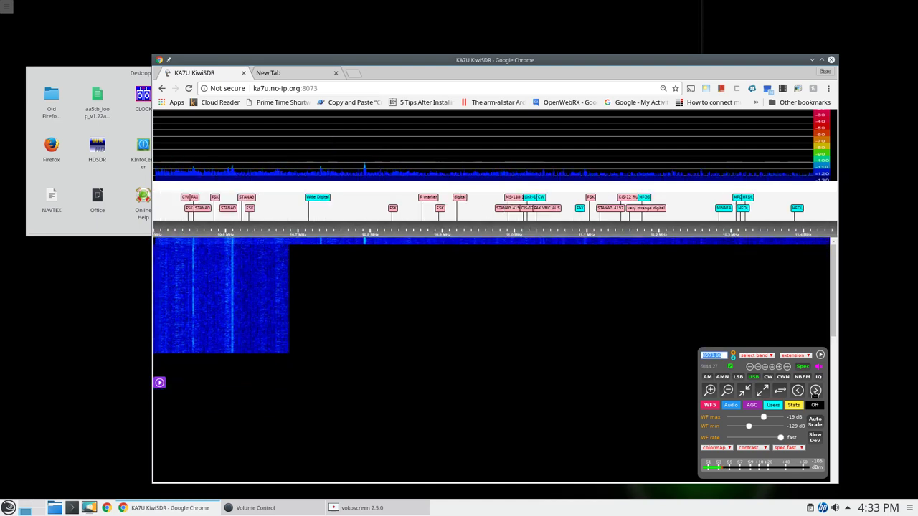
click(633, 256)
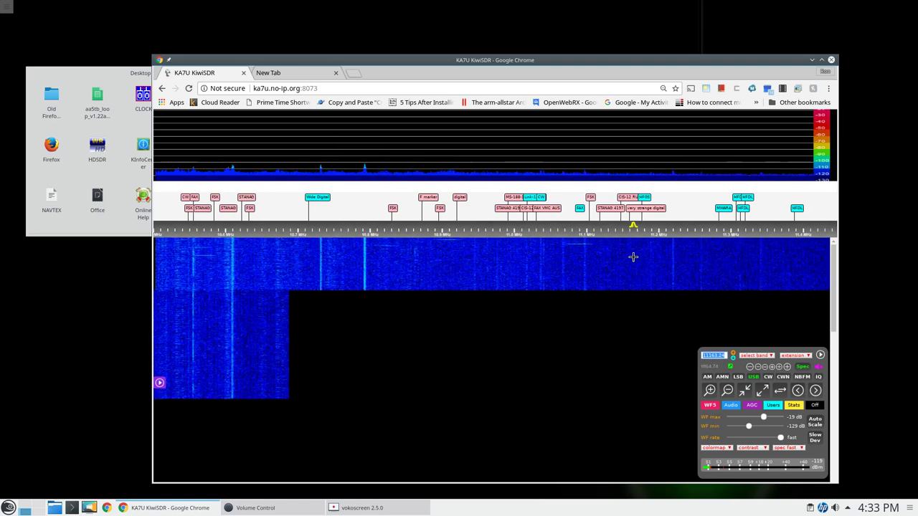
click(815, 390)
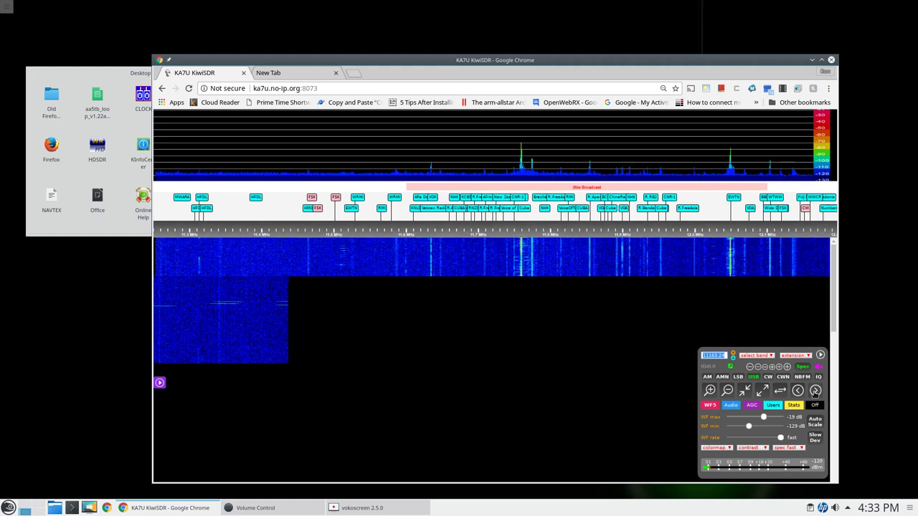
click(815, 391)
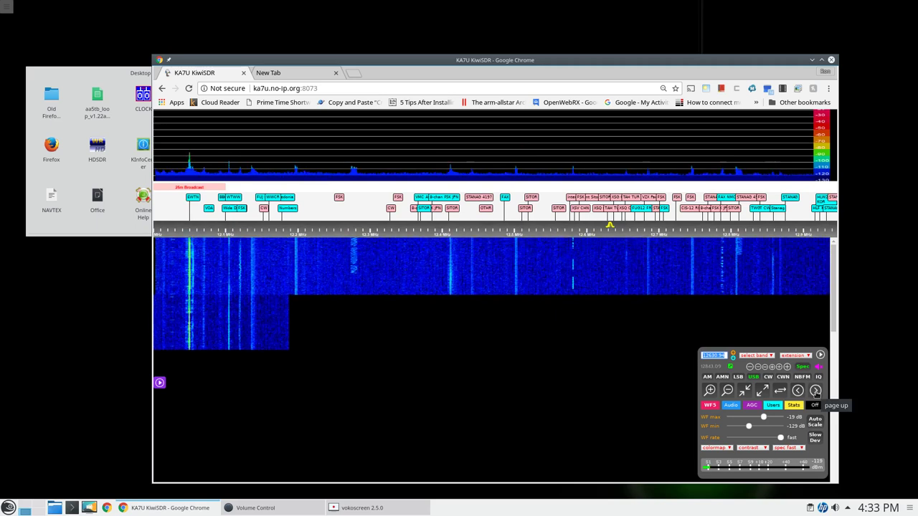
click(815, 390)
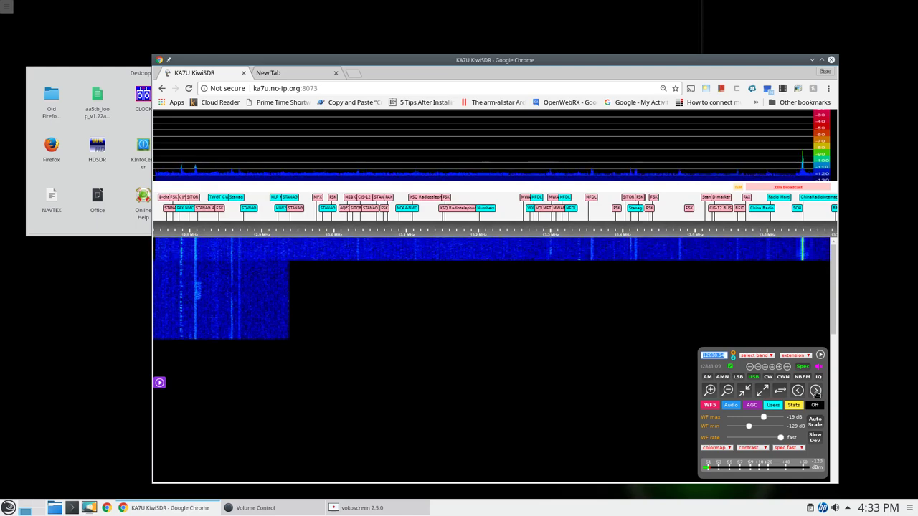
click(815, 390)
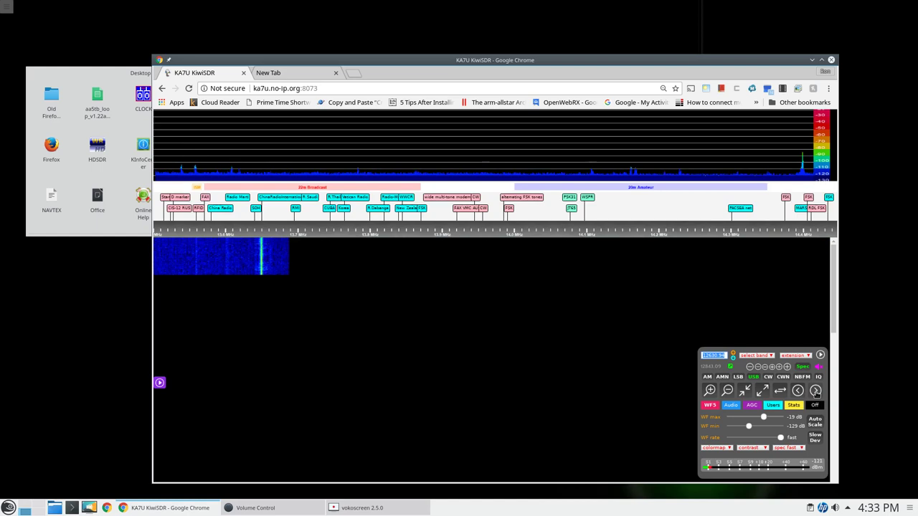
click(644, 259)
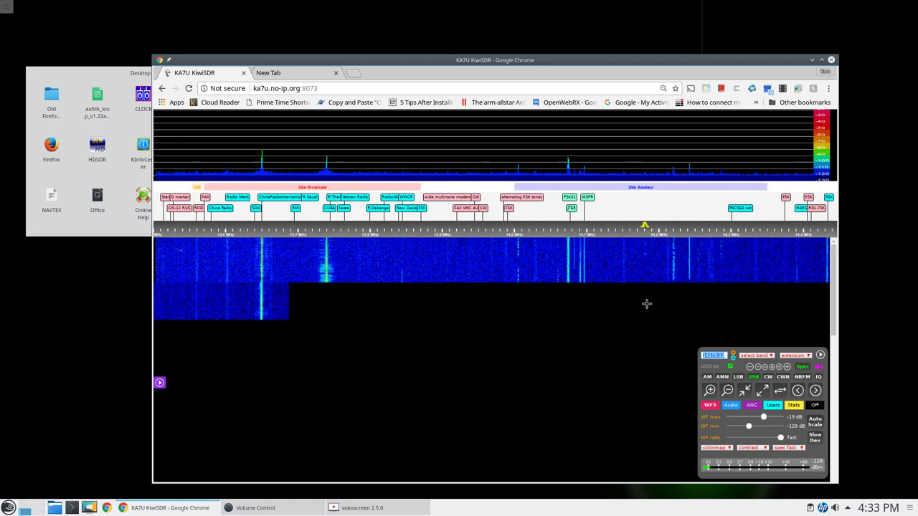
Examine the noise floor and signals page by page from 14.3 MHz up to the 16.6–17.4 MHz range
click(815, 390)
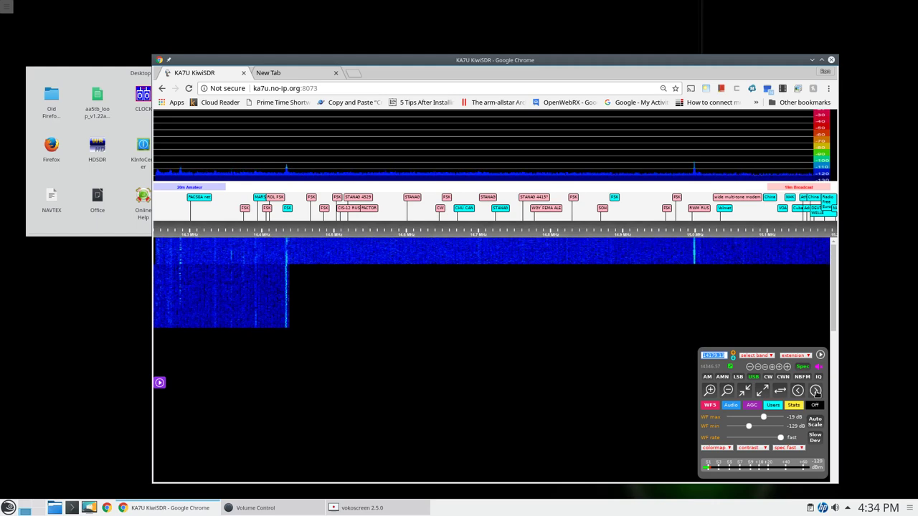
click(815, 390)
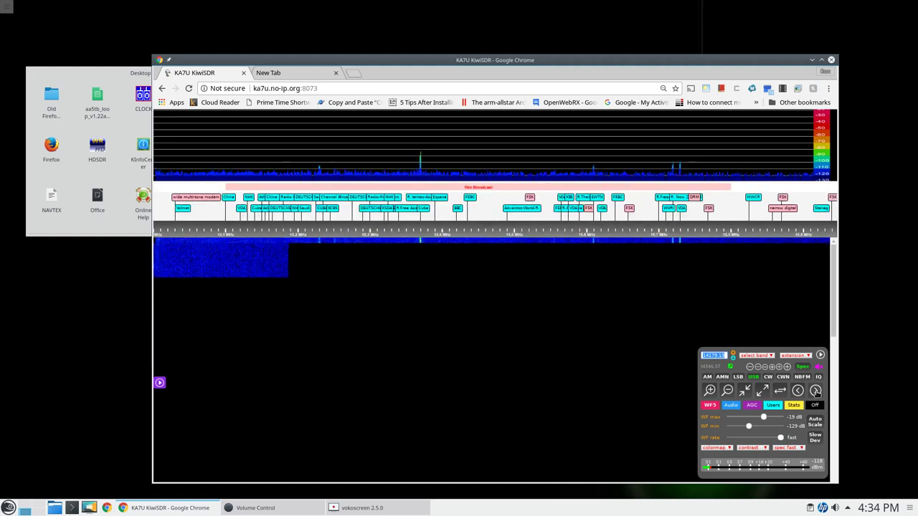
click(815, 390)
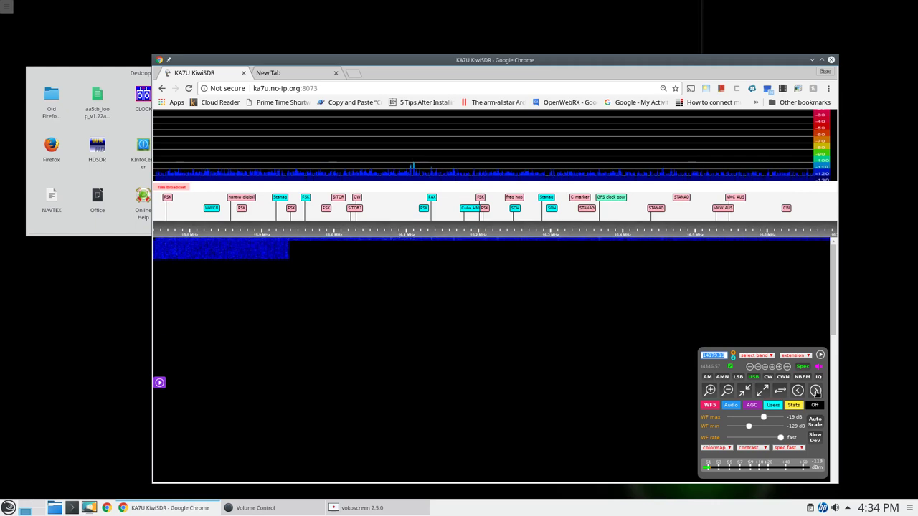
click(815, 390)
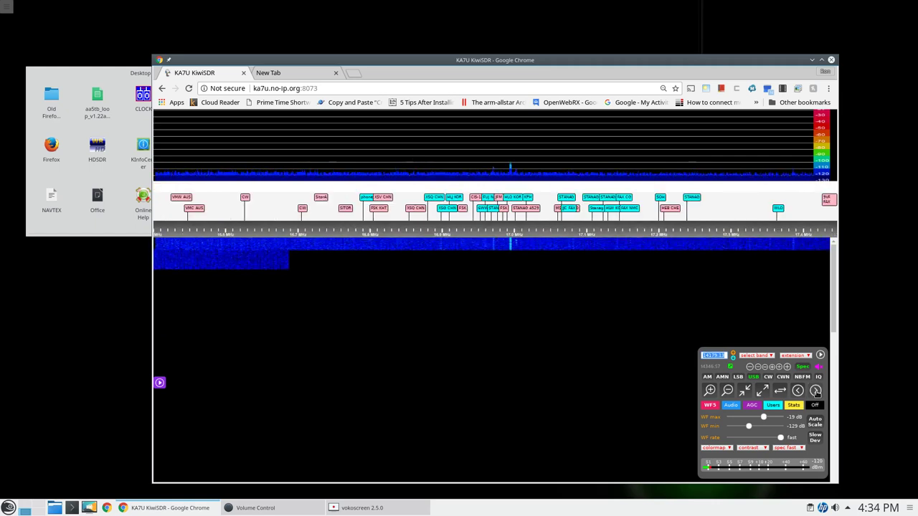
Examine the noise floor and signals page by page from 17.3 MHz up to the 21.0–21.9 MHz range
click(815, 390)
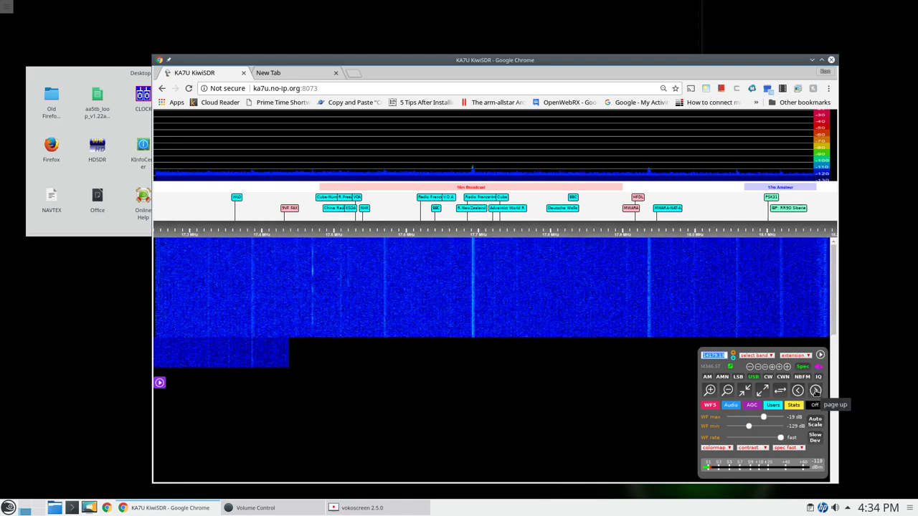
click(815, 390)
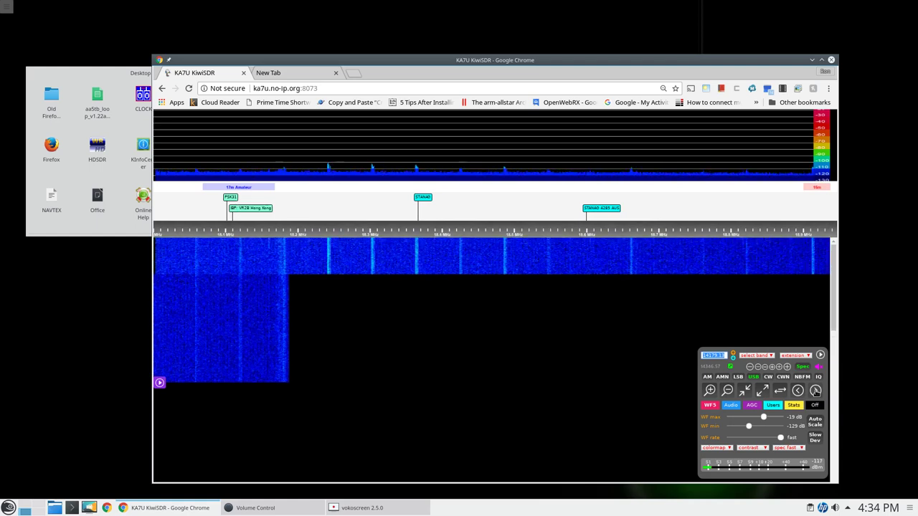
click(815, 390)
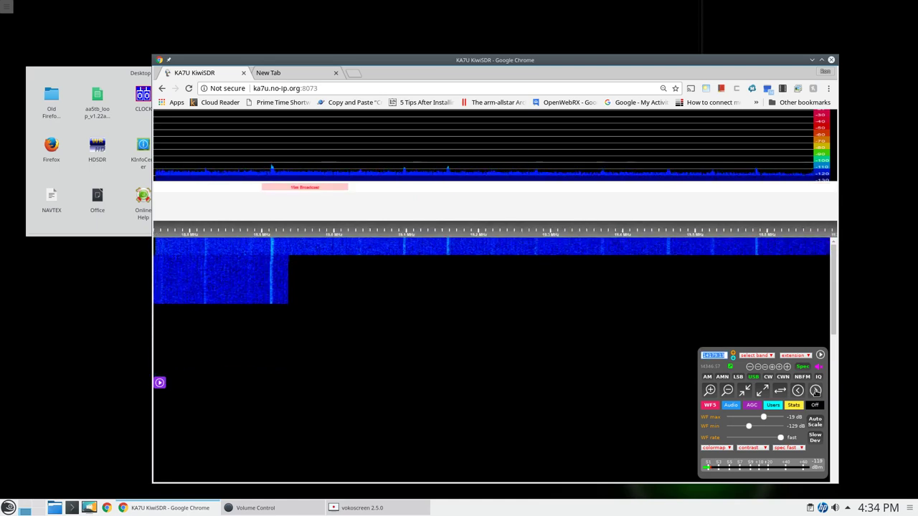
click(815, 390)
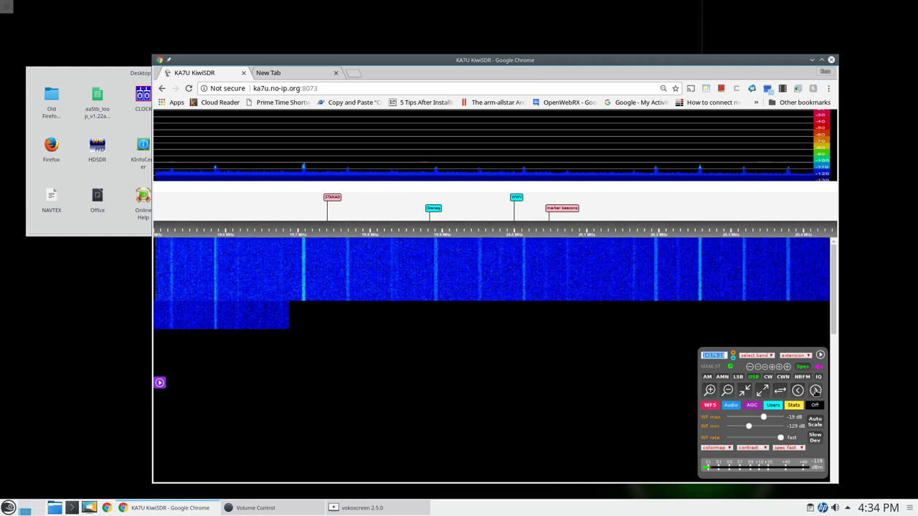
click(815, 390)
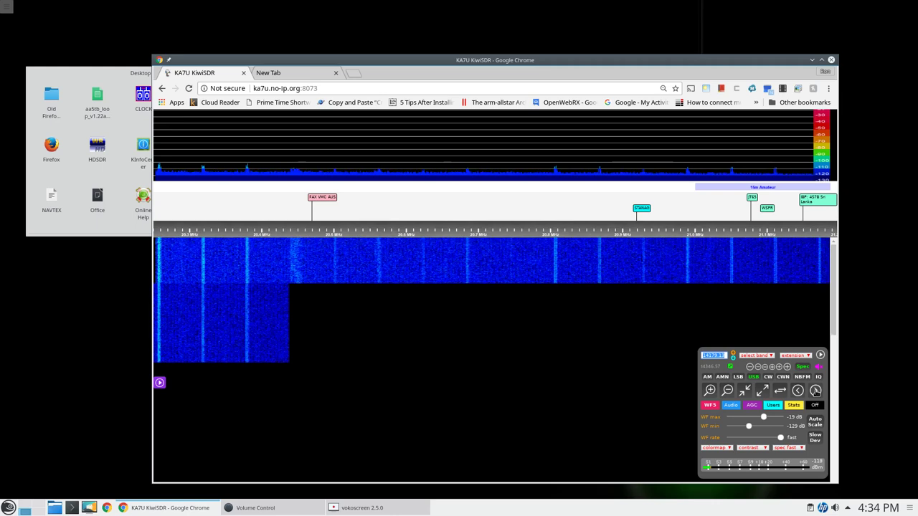
click(815, 391)
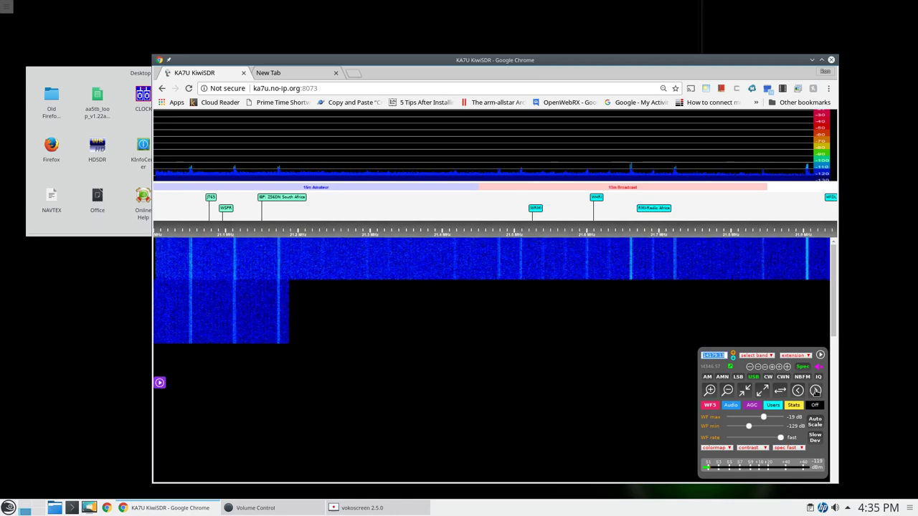
Examine the spectrum page by page from 21.8 to 25.7 MHz, tuning to about 25546 kHz
click(815, 390)
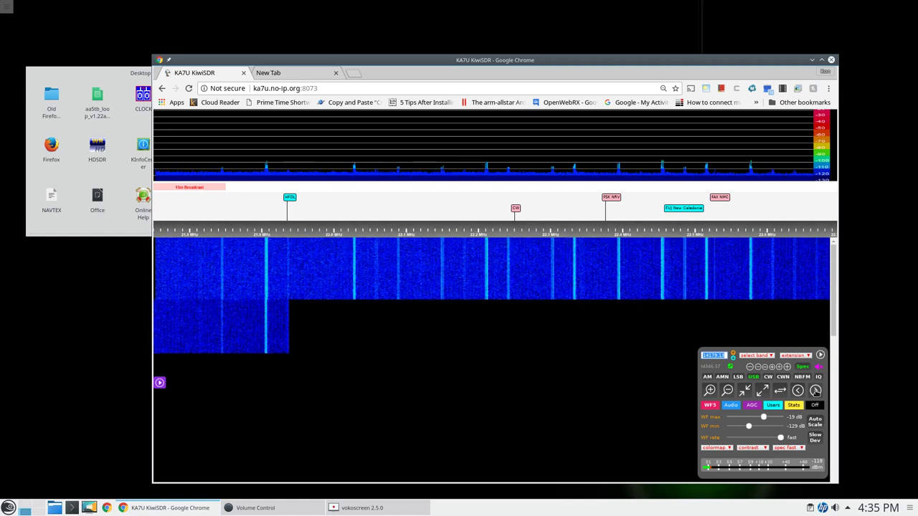
click(815, 391)
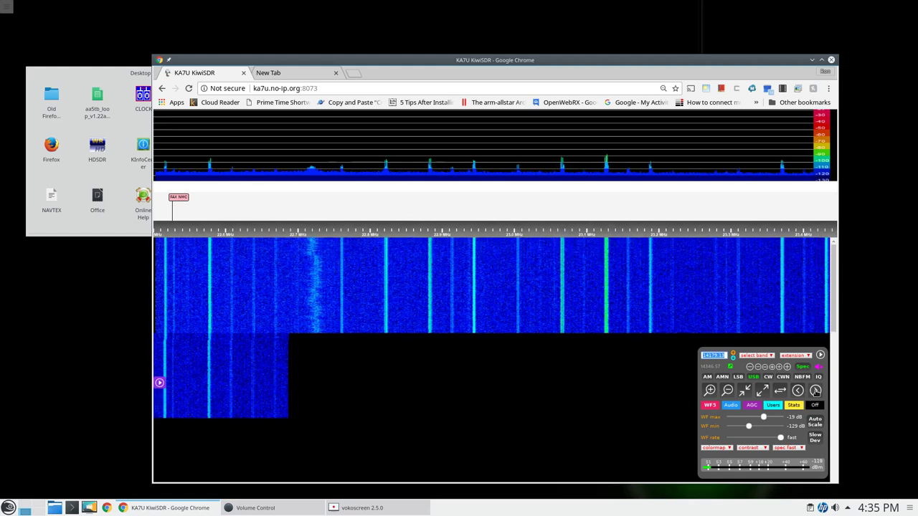
click(815, 391)
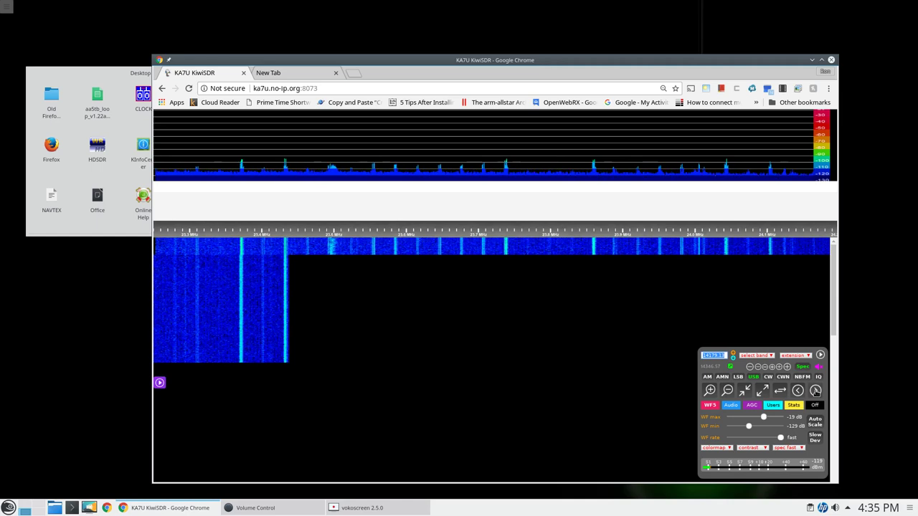
click(815, 390)
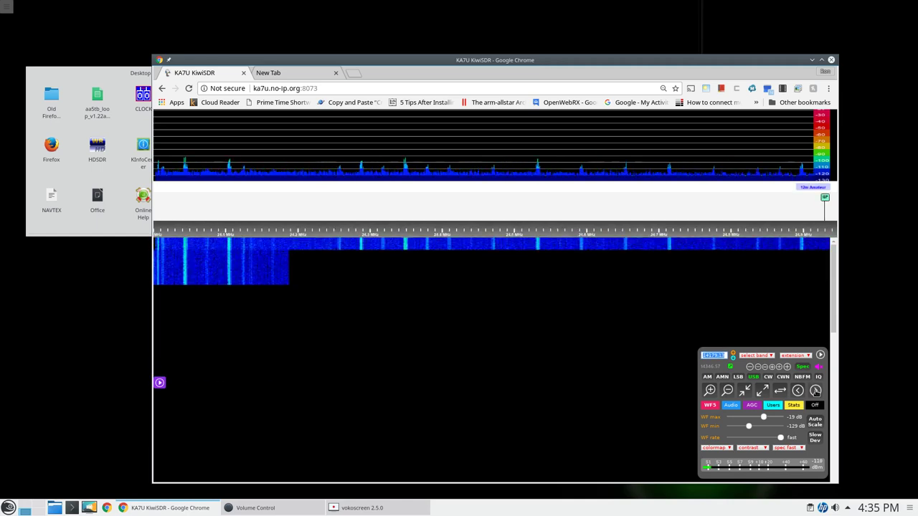
click(815, 390)
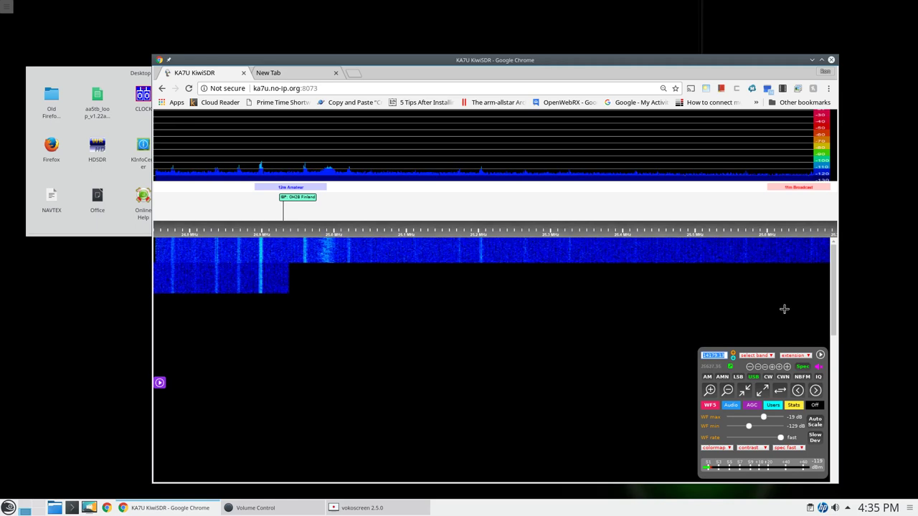
click(728, 263)
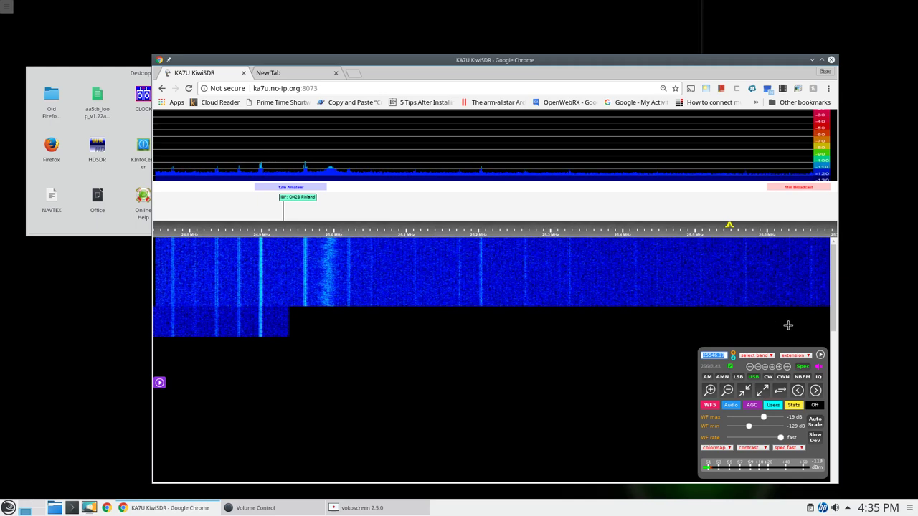
Examine the noise floor page by page from 25.5 MHz up to the end of the receiver's range at 30 MHz
click(815, 390)
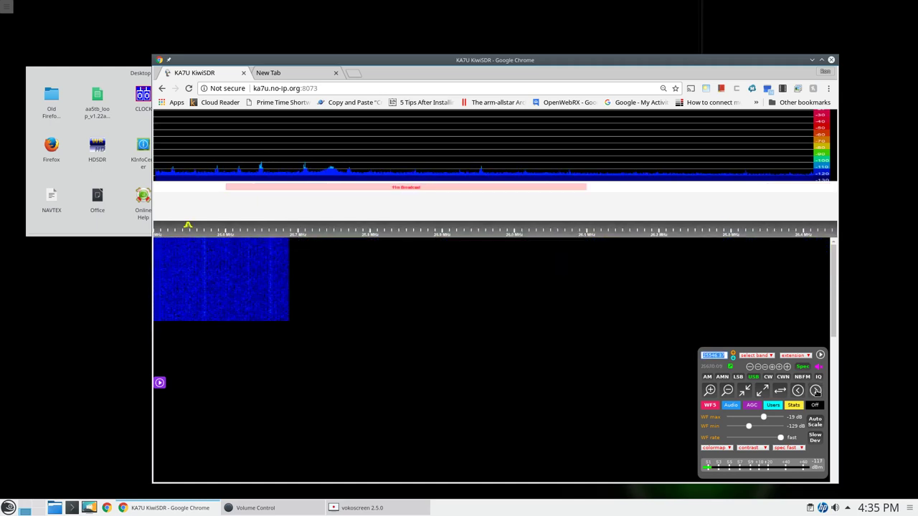
click(815, 390)
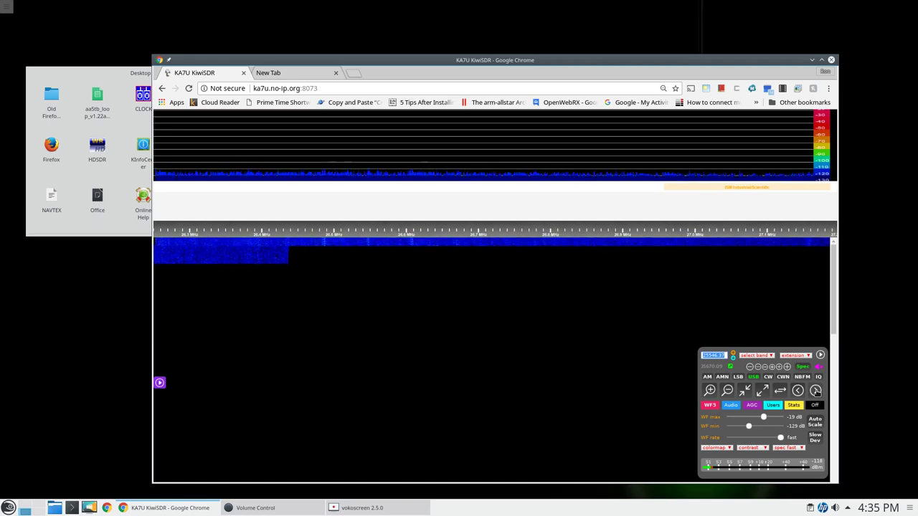
click(815, 390)
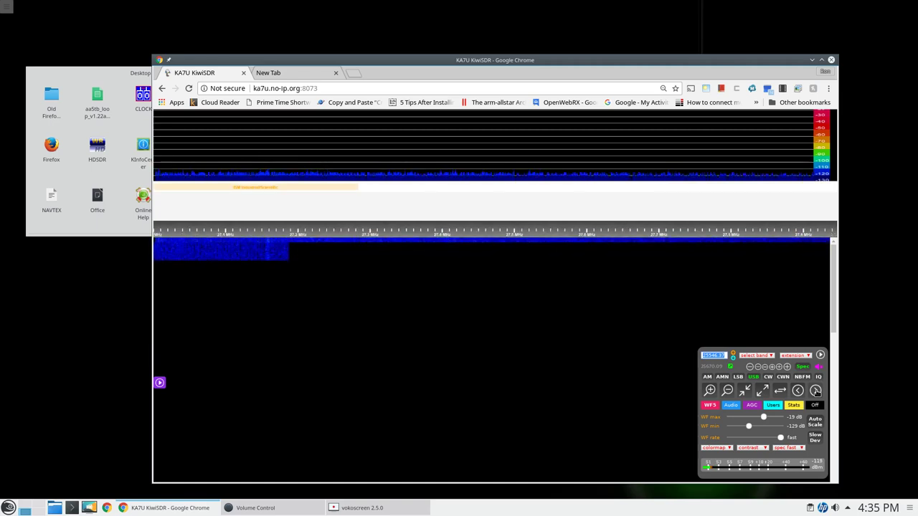
click(815, 390)
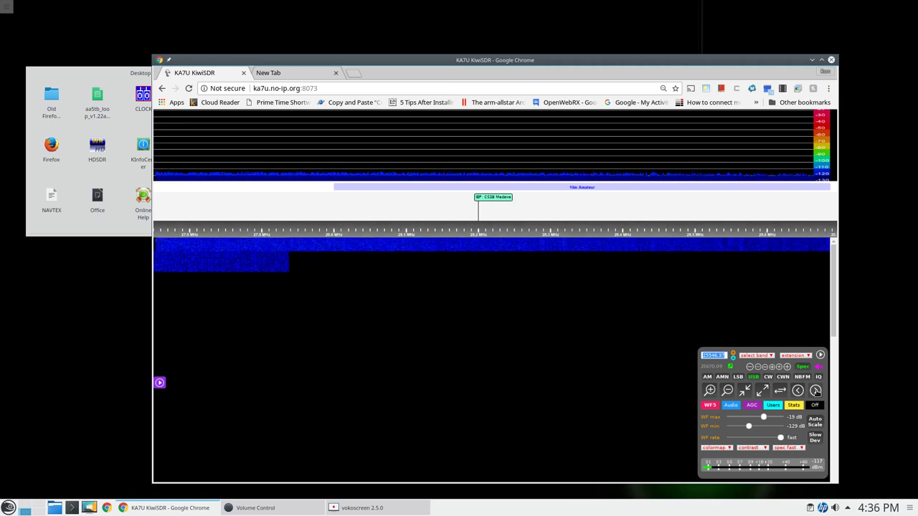
click(815, 390)
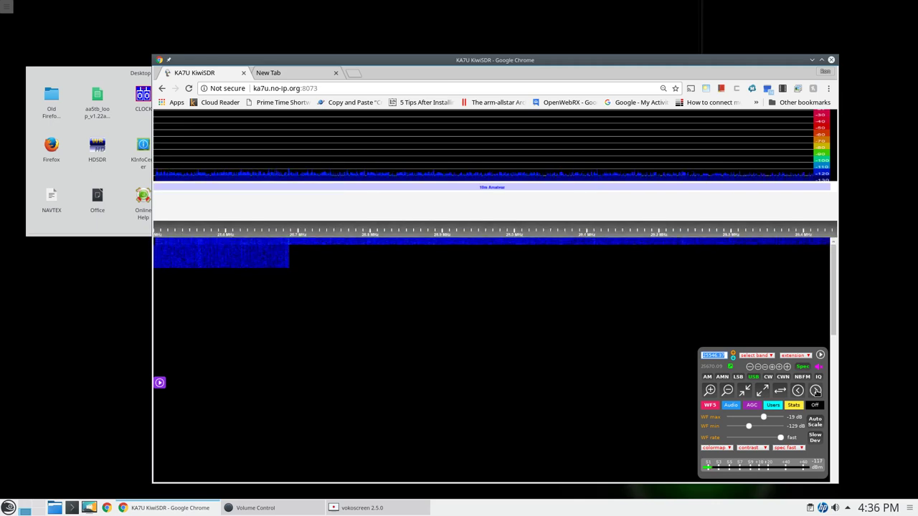
click(815, 390)
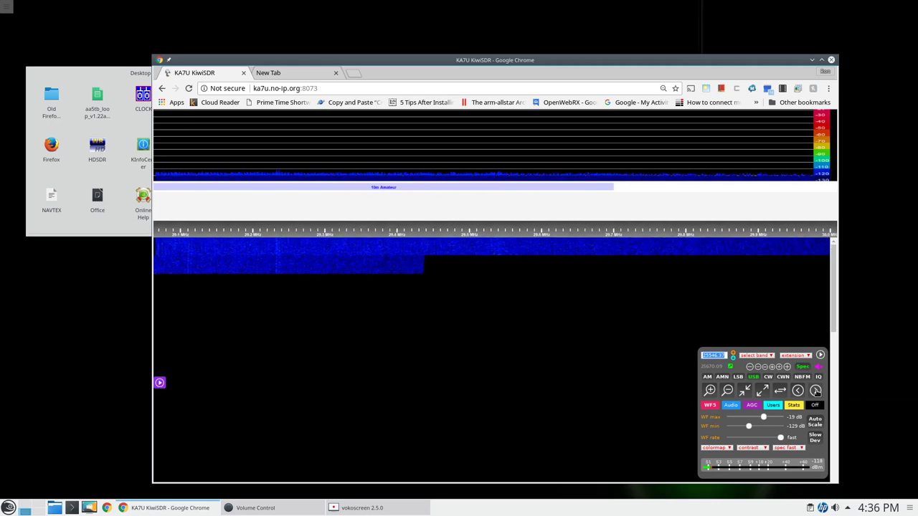
Set the waterfall maximum to -48 dB across the full 0–30 MHz span and bring up the vokoscreen window
click(762, 390)
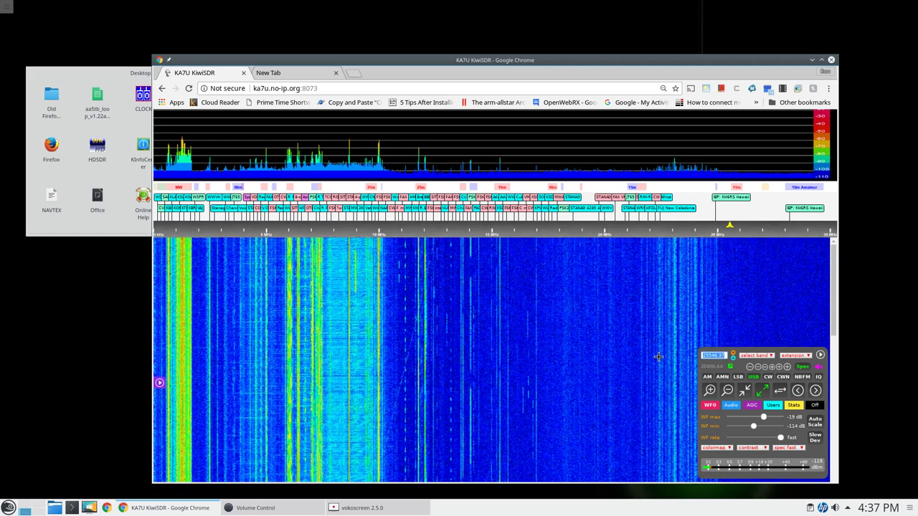
click(751, 419)
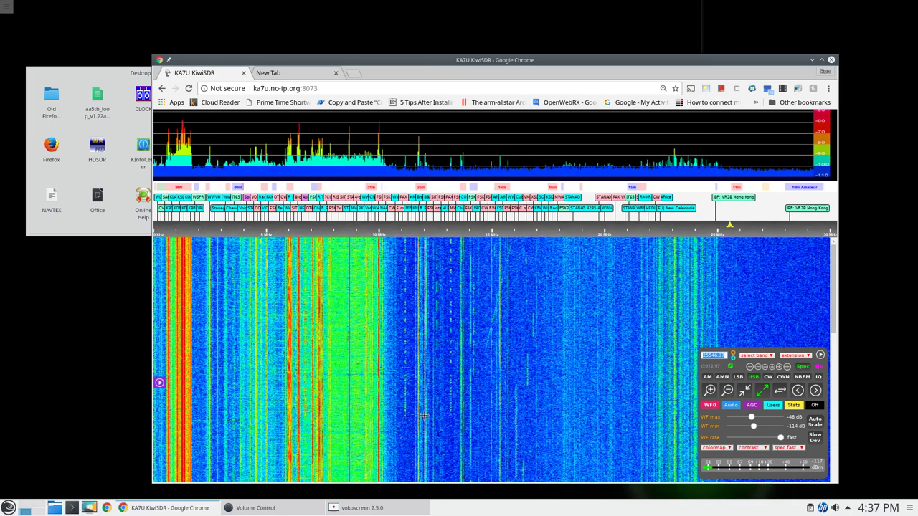
click(378, 509)
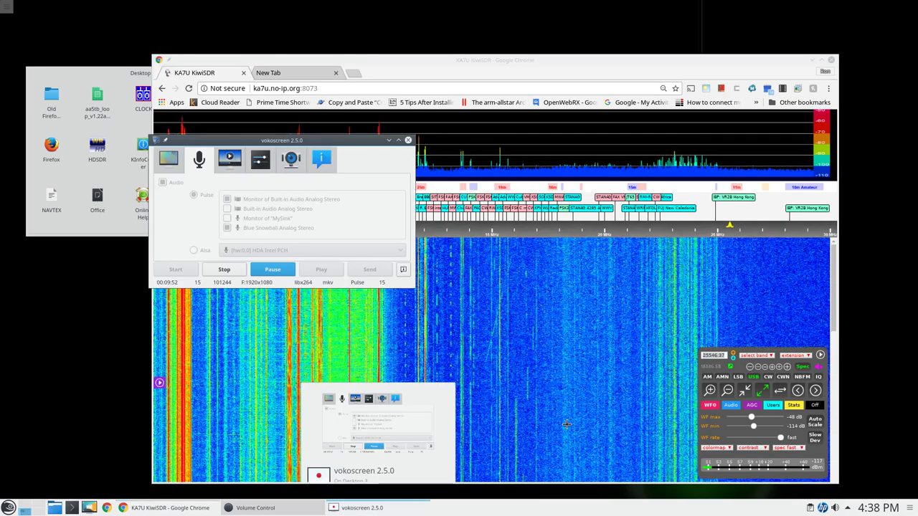